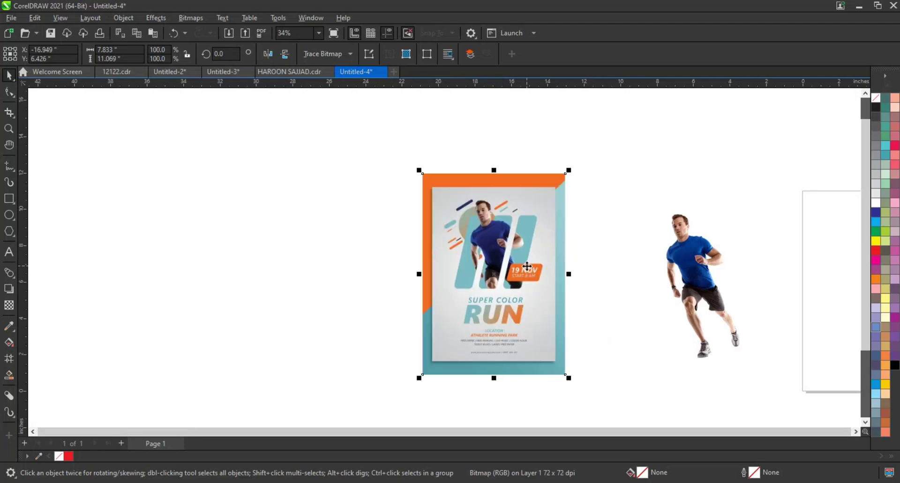
# Preview the reference poster full screen, then zoom in around it
pyautogui.hotkey('shift', 'F2')
pyautogui.press('F9')
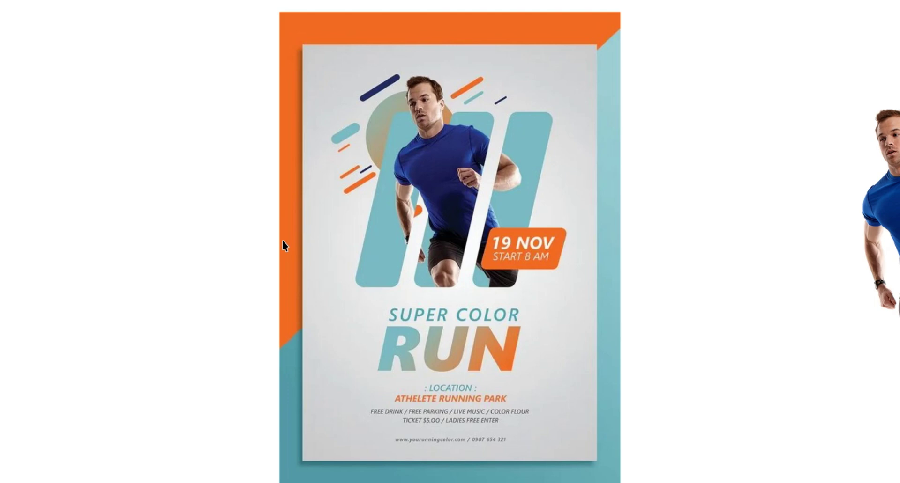
pyautogui.click(282, 240)
pyautogui.scroll(-1, 594, 265)
pyautogui.scroll(-1, 594, 265)
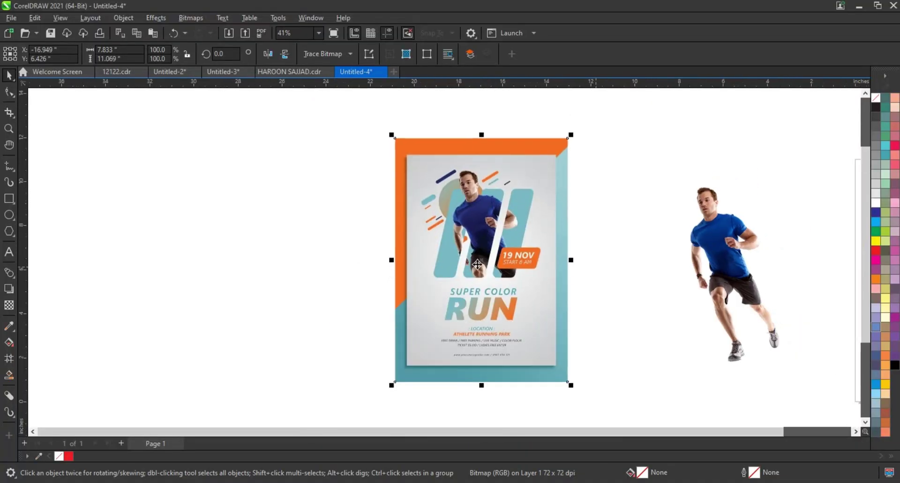
pyautogui.click(206, 261)
pyautogui.click(8, 129)
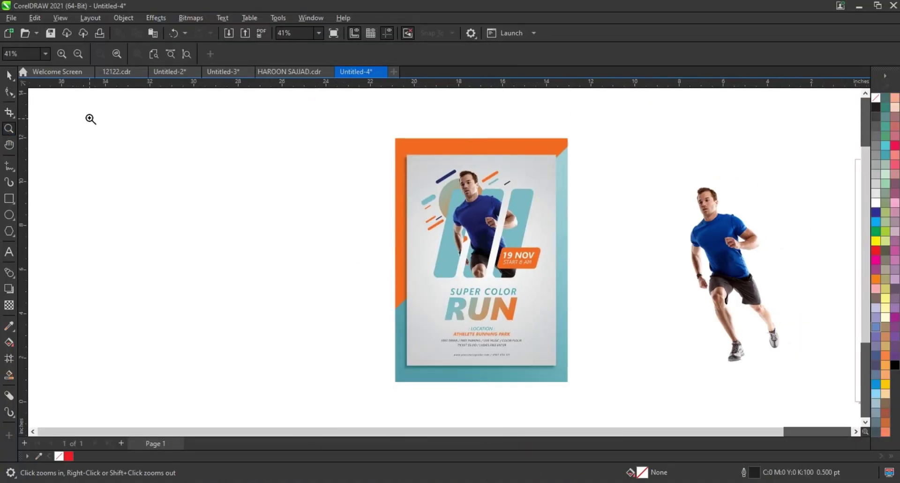
pyautogui.moveTo(89, 118)
pyautogui.mouseDown()
pyautogui.moveTo(574, 391)
pyautogui.moveTo(568, 386)
pyautogui.mouseUp()
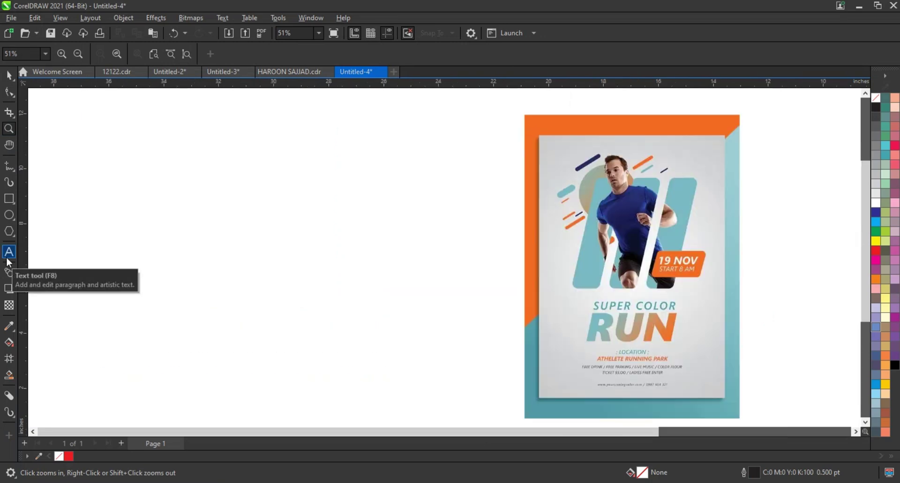
pyautogui.click(8, 75)
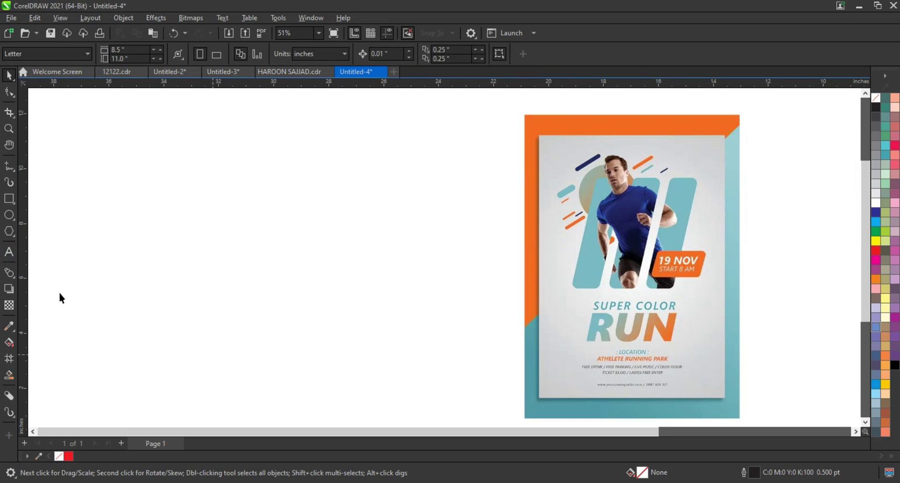
# Draw a 7.616 × 10.871 inch rectangle left of the reference poster, narrowing it from the left
pyautogui.click(8, 199)
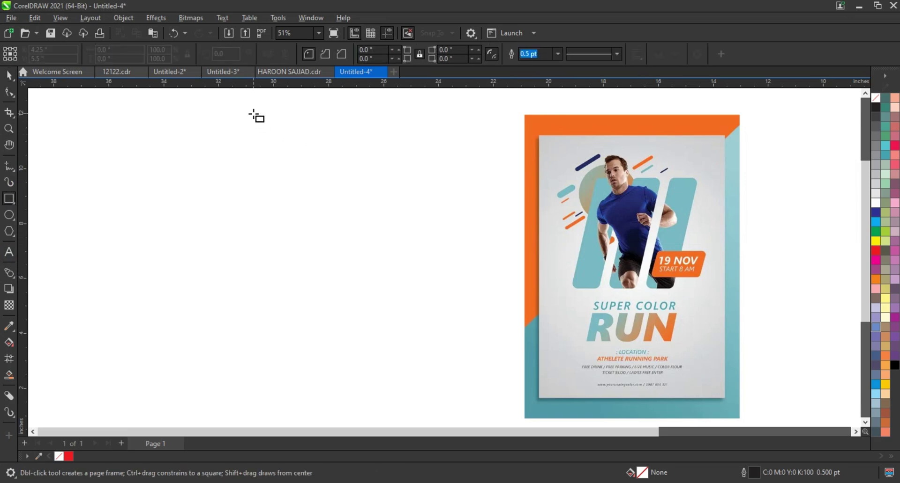
pyautogui.moveTo(253, 114); pyautogui.dragTo(264, 156)
pyautogui.moveTo(330, 258); pyautogui.dragTo(469, 412)
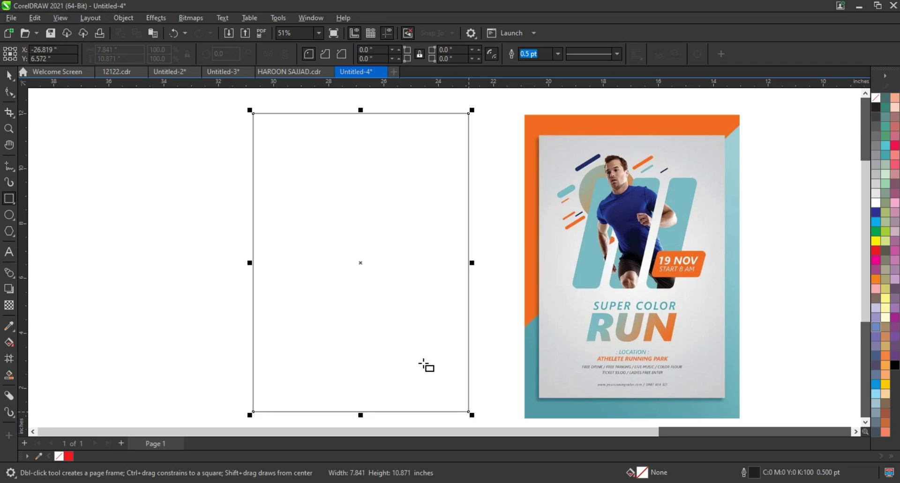
pyautogui.press('F10')
pyautogui.press('space')
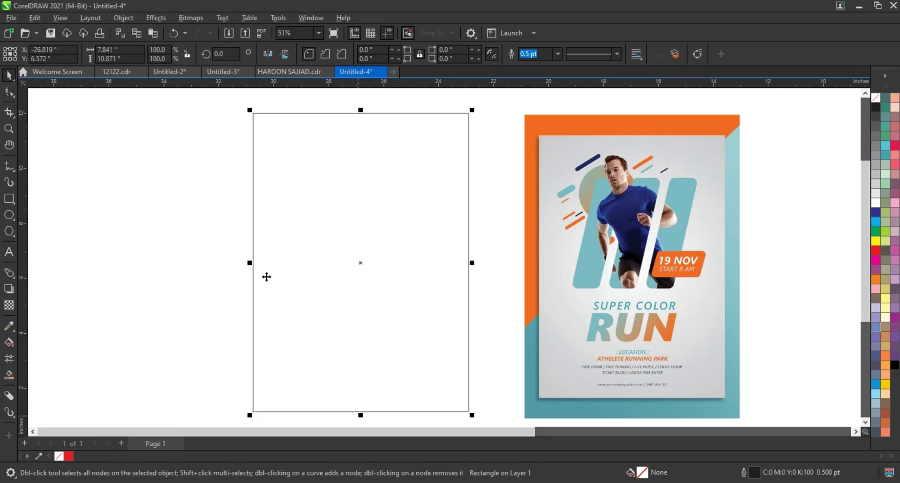
pyautogui.moveTo(249, 263); pyautogui.dragTo(252, 277)
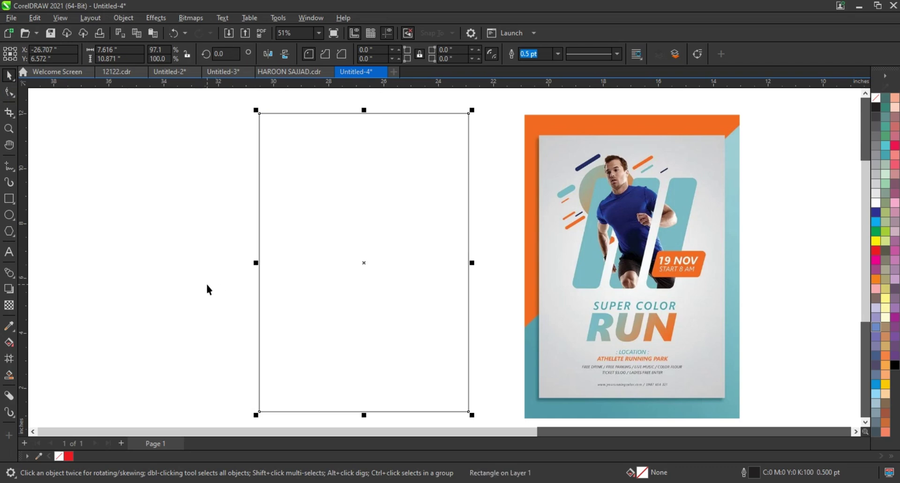
pyautogui.click(182, 294)
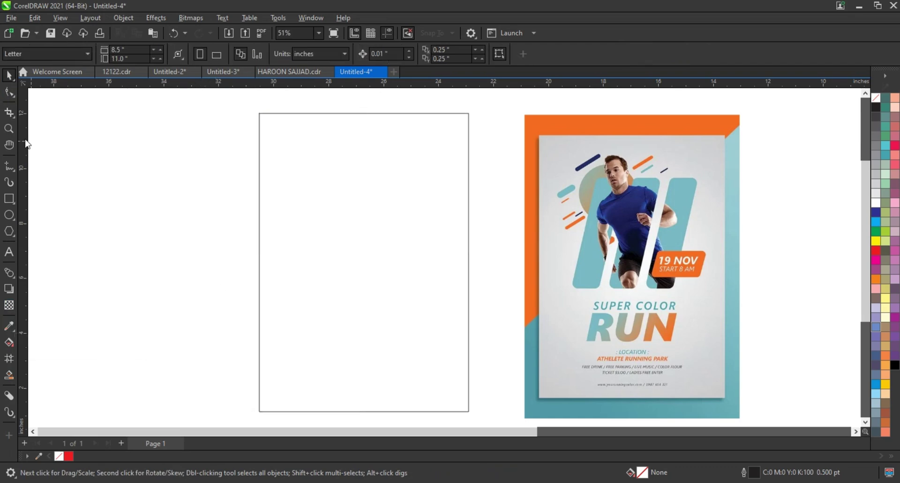
pyautogui.moveTo(211, 124); pyautogui.dragTo(724, 340)
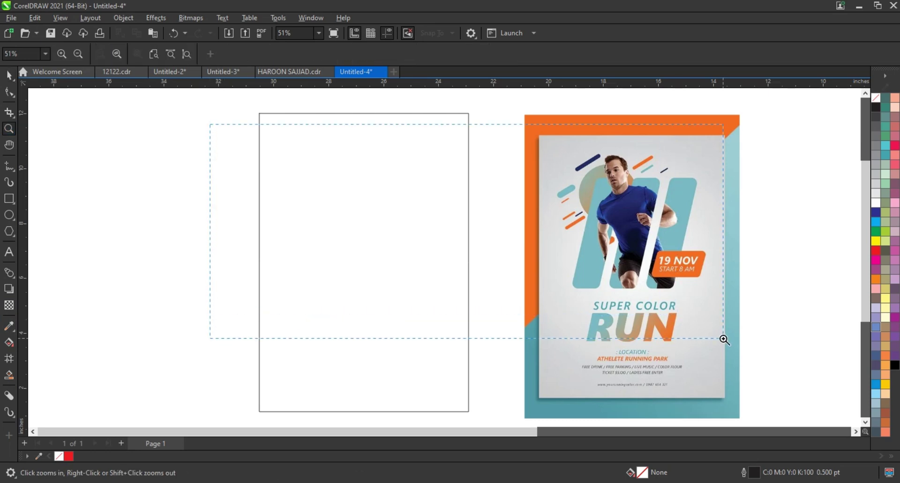
# Draw a tall thin bar inside the frame and round its corners
pyautogui.click(9, 198)
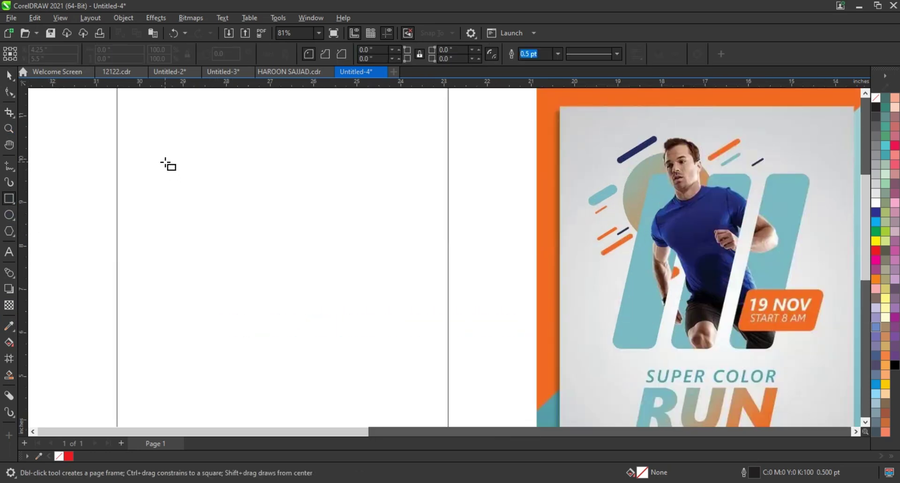
pyautogui.moveTo(165, 162); pyautogui.dragTo(223, 375)
pyautogui.click(9, 93)
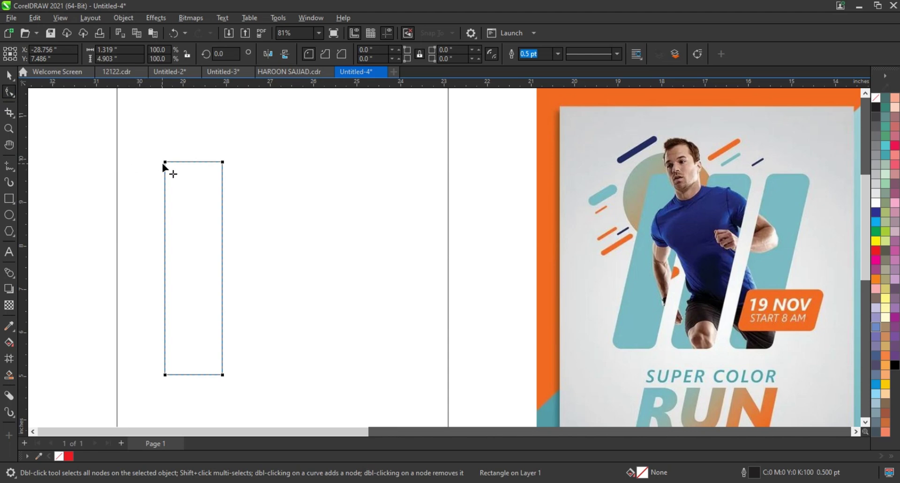
pyautogui.moveTo(165, 162); pyautogui.dragTo(157, 167)
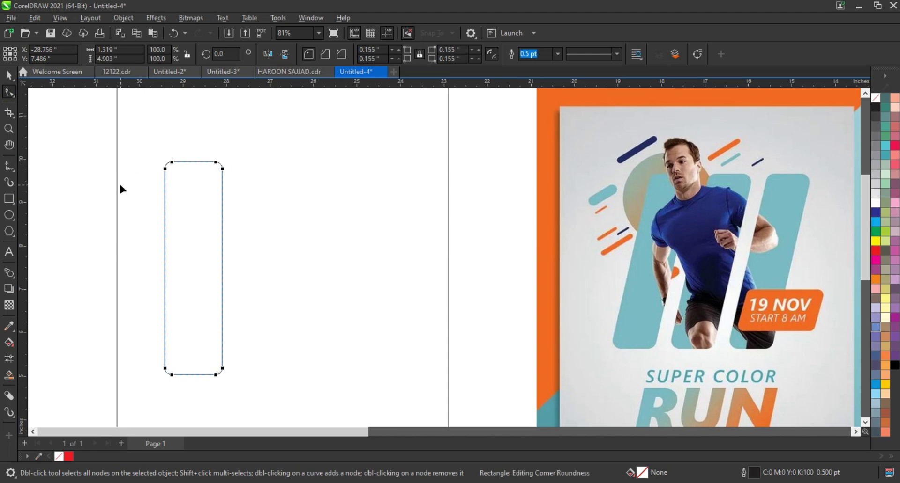
# Copy the rounded bar twice to the right and select all three bars
pyautogui.click(9, 76)
pyautogui.moveTo(195, 265); pyautogui.dragTo(266, 270)
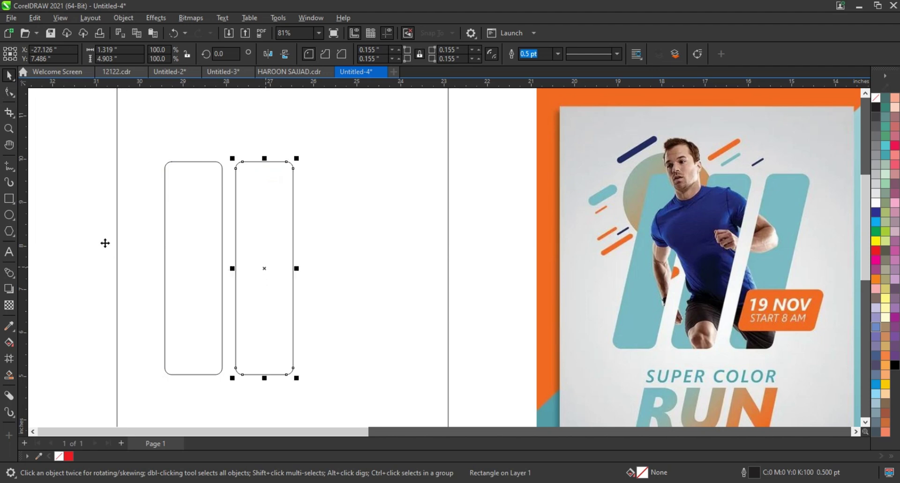
pyautogui.hotkey('ctrl', 'r')
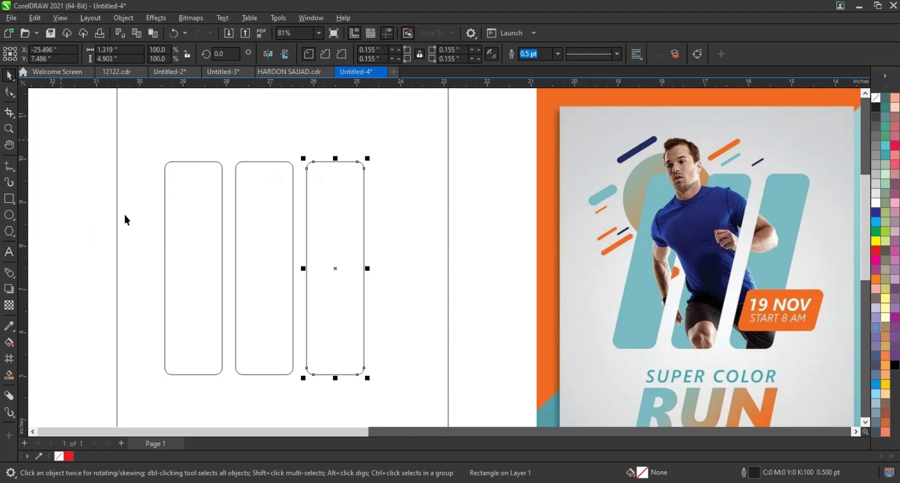
pyautogui.moveTo(60, 136); pyautogui.dragTo(380, 392)
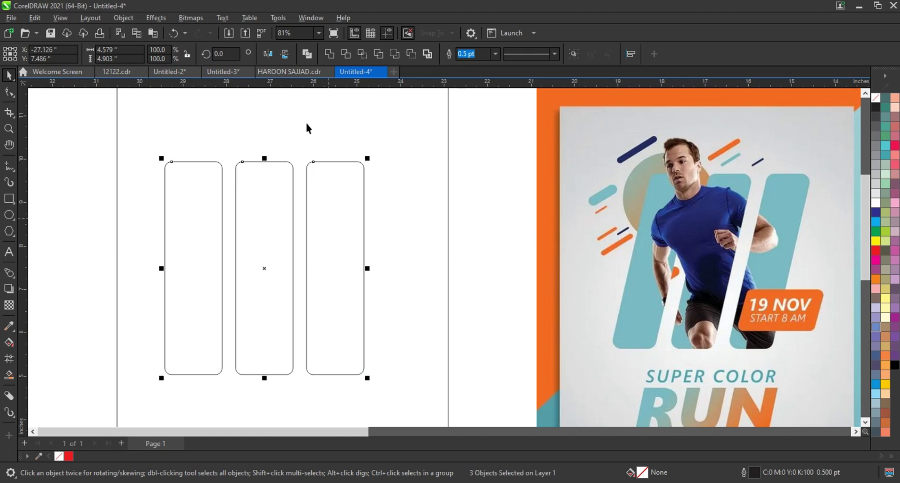
# Weld the three bars into one shape and skew its top and bottom to lean right
pyautogui.click(330, 54)
pyautogui.click(273, 160)
pyautogui.moveTo(266, 156); pyautogui.dragTo(299, 157)
pyautogui.moveTo(287, 376); pyautogui.dragTo(275, 381)
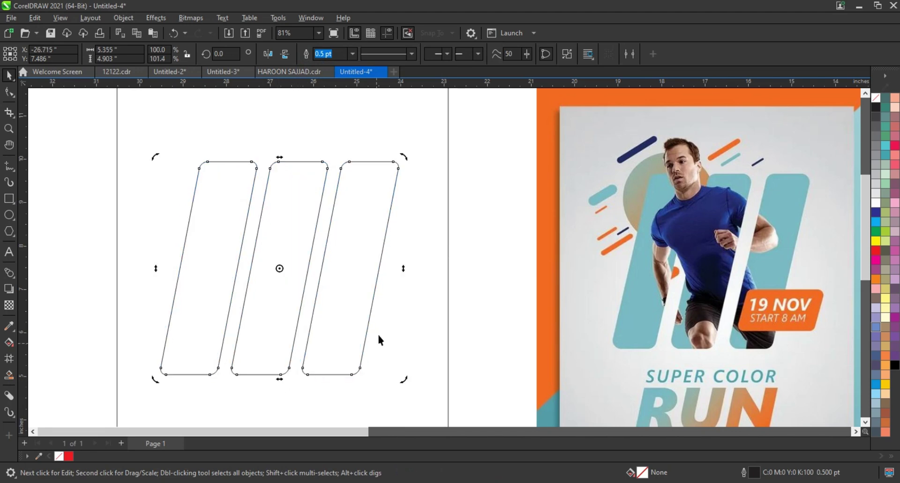
pyautogui.click(494, 296)
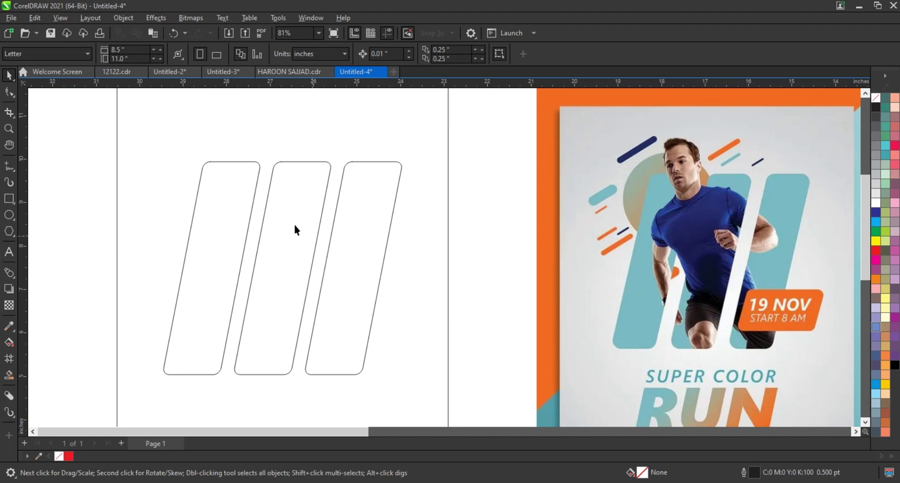
# Fine-tune the bars' slant from the top skew handle
pyautogui.click(289, 164)
pyautogui.moveTo(283, 162); pyautogui.dragTo(286, 157)
pyautogui.scroll(-2, 281, 241)
pyautogui.scroll(-2, 281, 241)
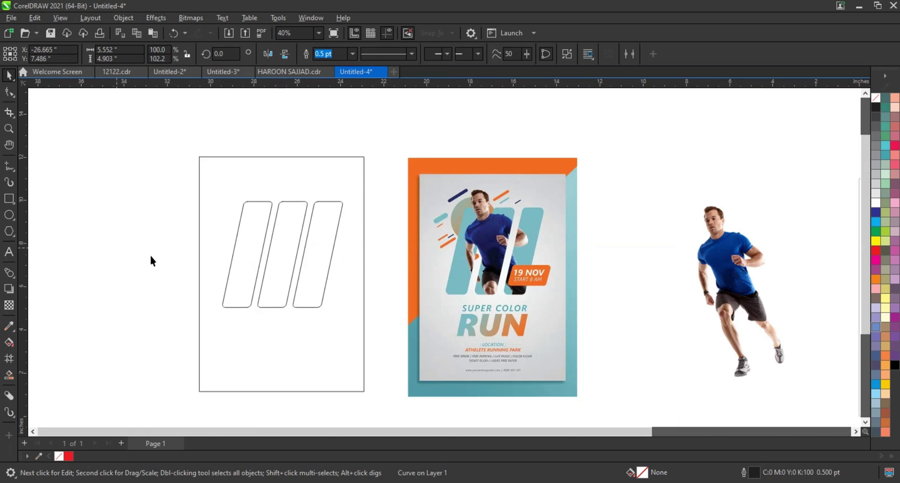
# Move the runner photo onto the frame over the slanted bars and zoom in on it
pyautogui.click(724, 304)
pyautogui.moveTo(714, 276)
pyautogui.mouseDown()
pyautogui.moveTo(322, 277)
pyautogui.moveTo(291, 268)
pyautogui.mouseUp()
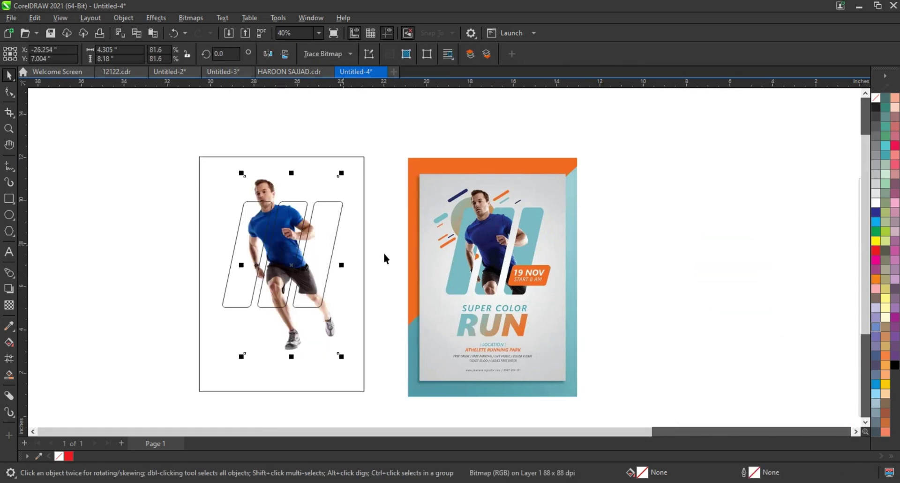
pyautogui.click(9, 129)
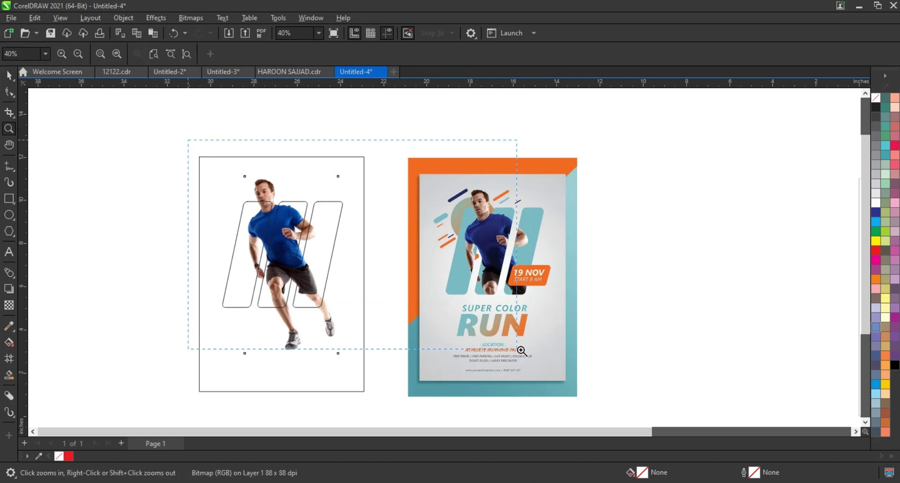
pyautogui.moveTo(435, 326); pyautogui.dragTo(516, 349)
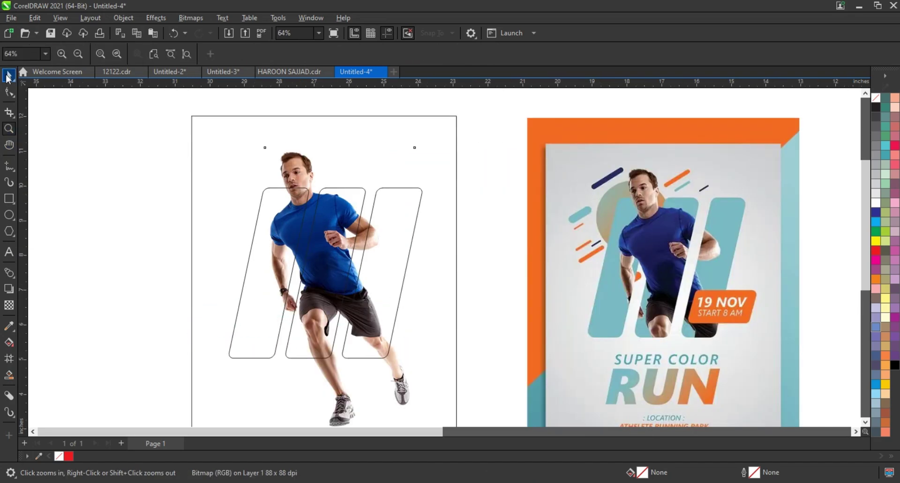
pyautogui.click(9, 75)
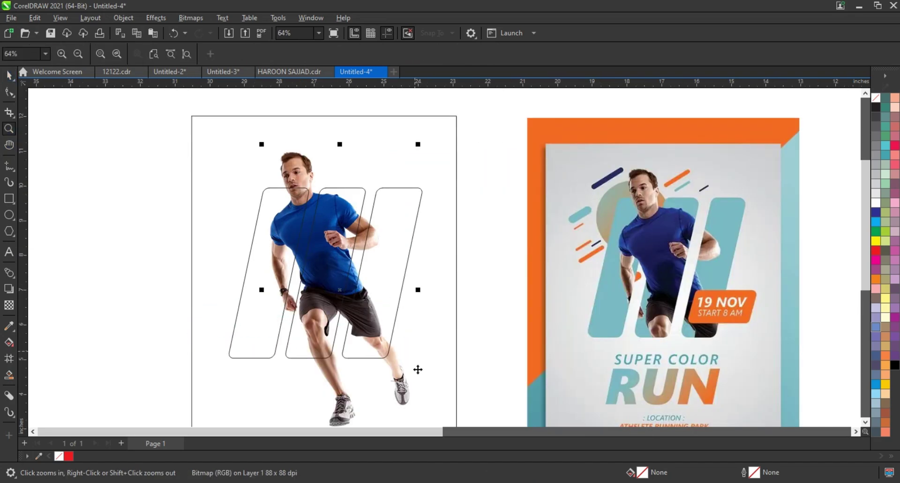
pyautogui.keyDown('alt'); pyautogui.click(402, 389); pyautogui.keyUp('alt')
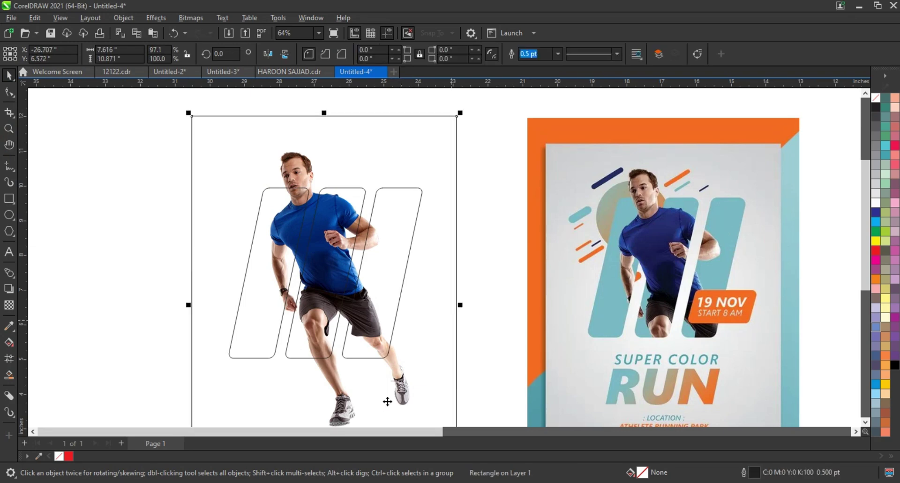
pyautogui.click(341, 406)
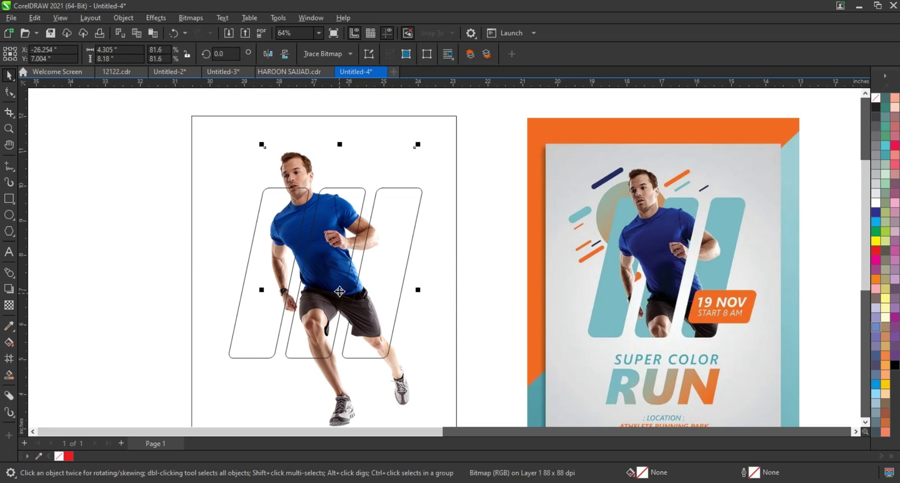
# Nudge the runner photo into position over the bars, undoing a stray copy
pyautogui.moveTo(335, 284); pyautogui.dragTo(336, 296)
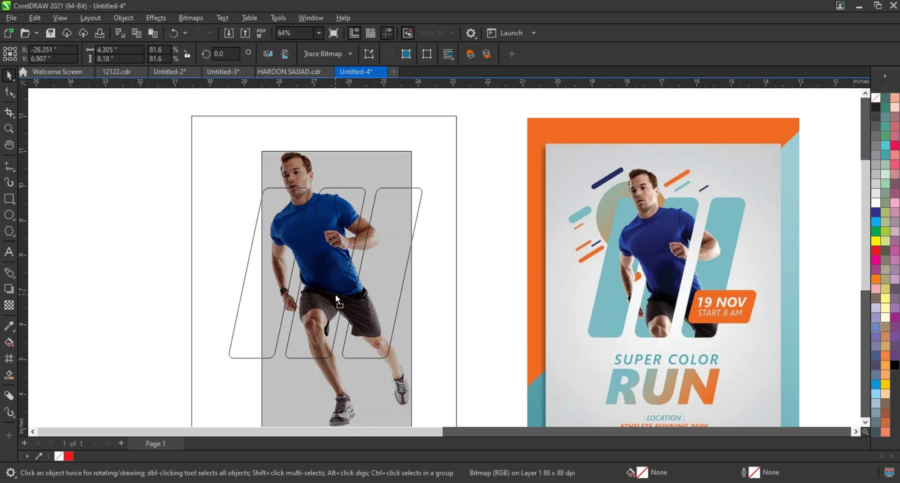
pyautogui.moveTo(335, 294); pyautogui.dragTo(341, 298)
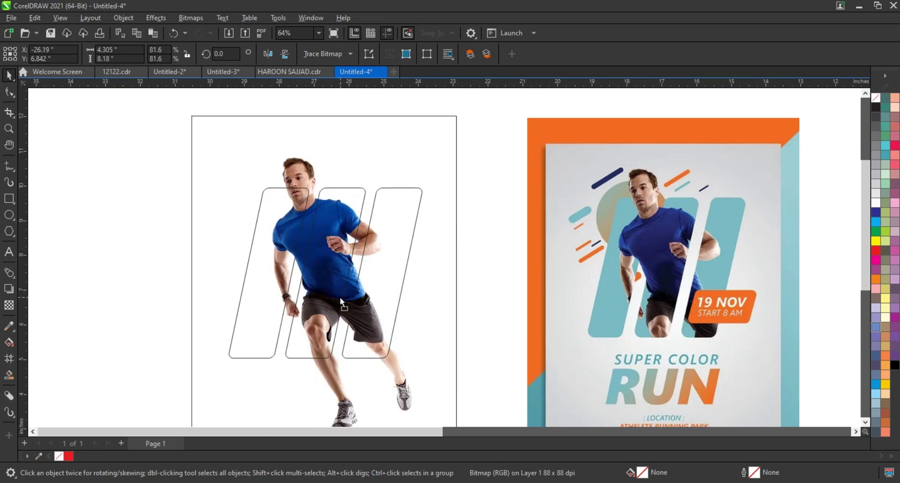
pyautogui.moveTo(342, 298); pyautogui.dragTo(339, 298)
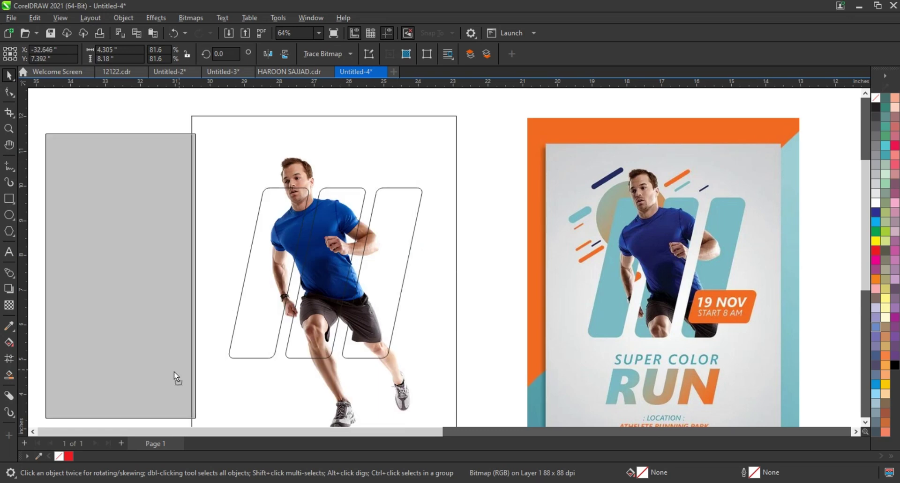
pyautogui.moveTo(399, 389); pyautogui.dragTo(198, 384)
pyautogui.hotkey('ctrl', 'z')
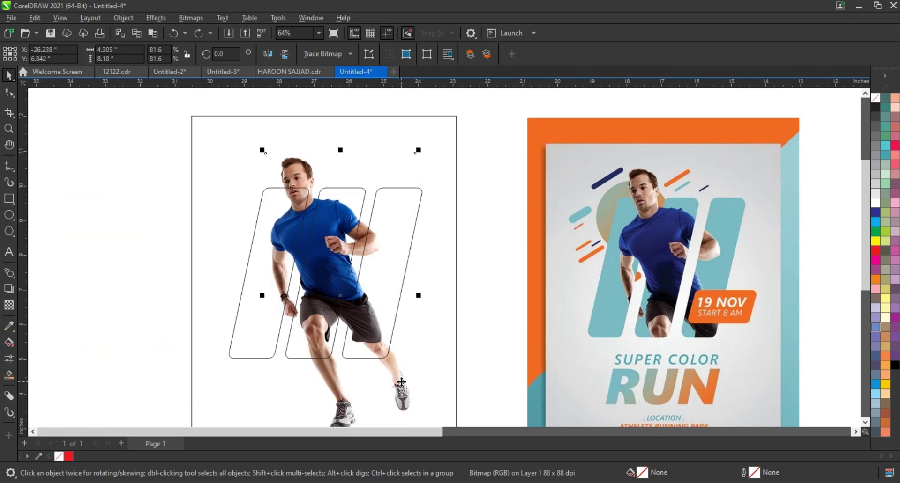
# Try PowerClipping the runner inside the slanted shapes, then undo to keep it unclipped
pyautogui.rightClick(401, 383)
pyautogui.click(447, 212)
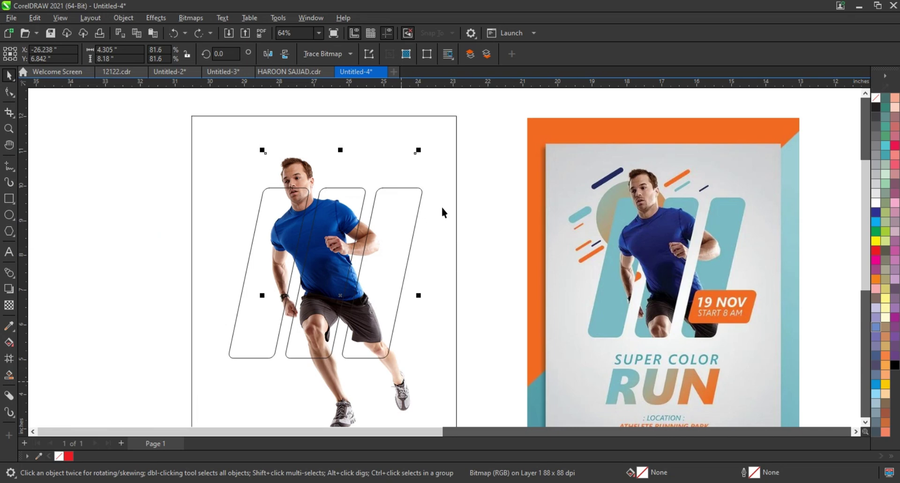
pyautogui.click(420, 191)
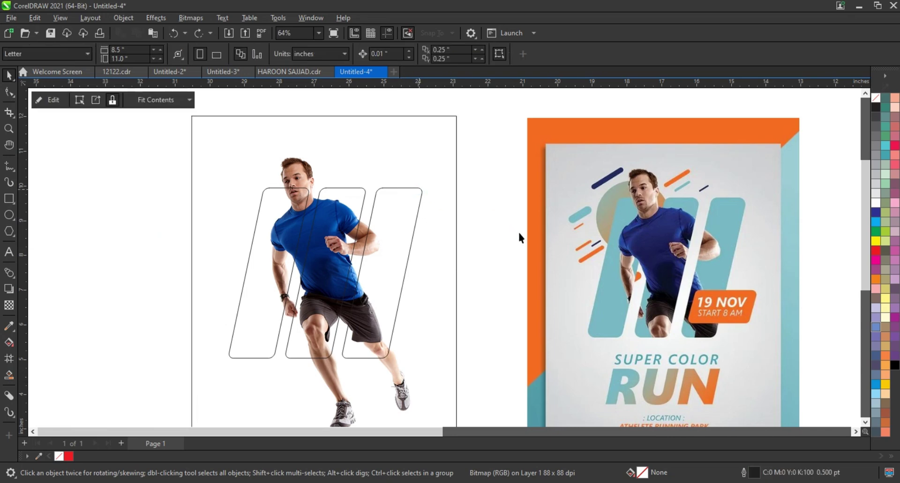
pyautogui.moveTo(296, 170); pyautogui.dragTo(82, 178)
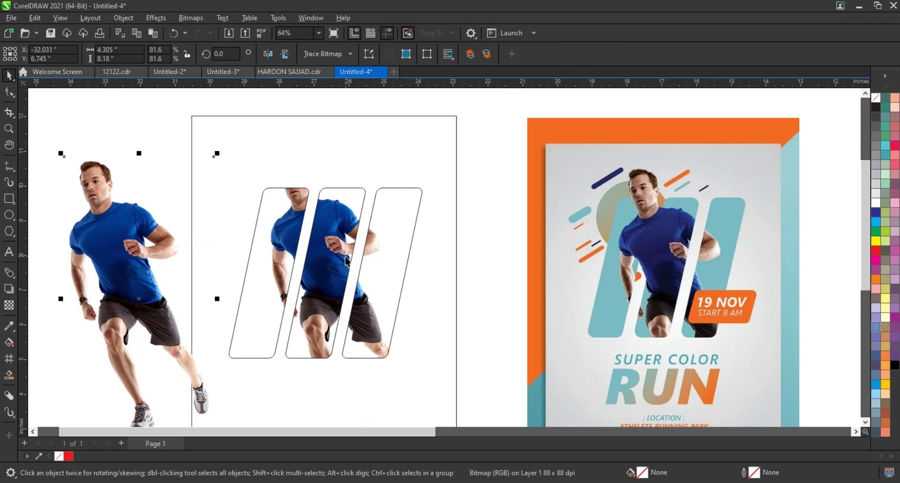
pyautogui.hotkey('ctrl', 'z')
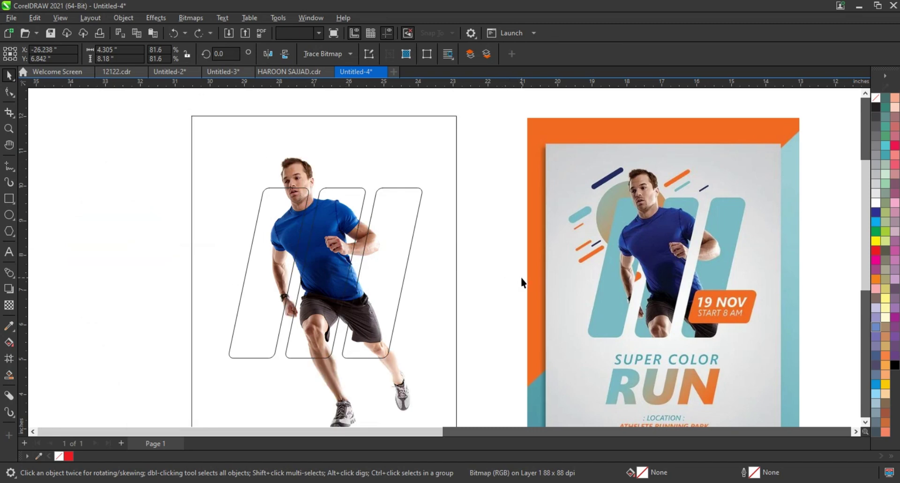
pyautogui.click(521, 279)
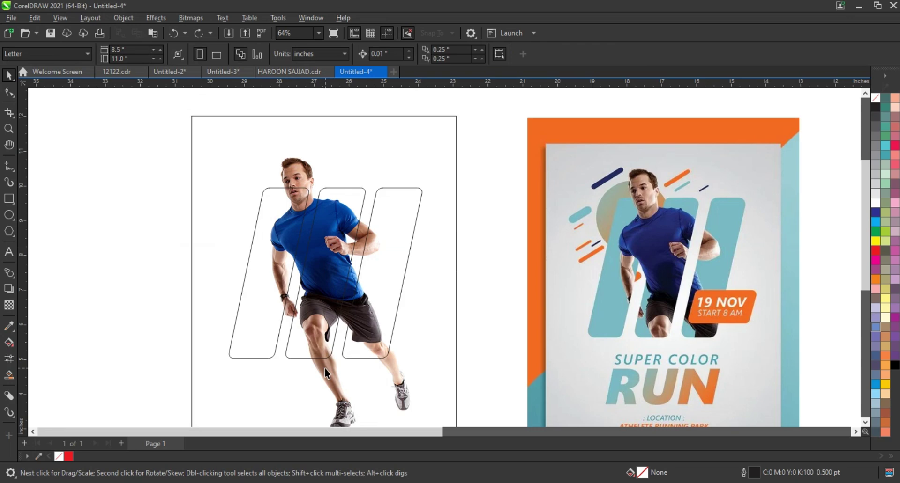
pyautogui.click(327, 372)
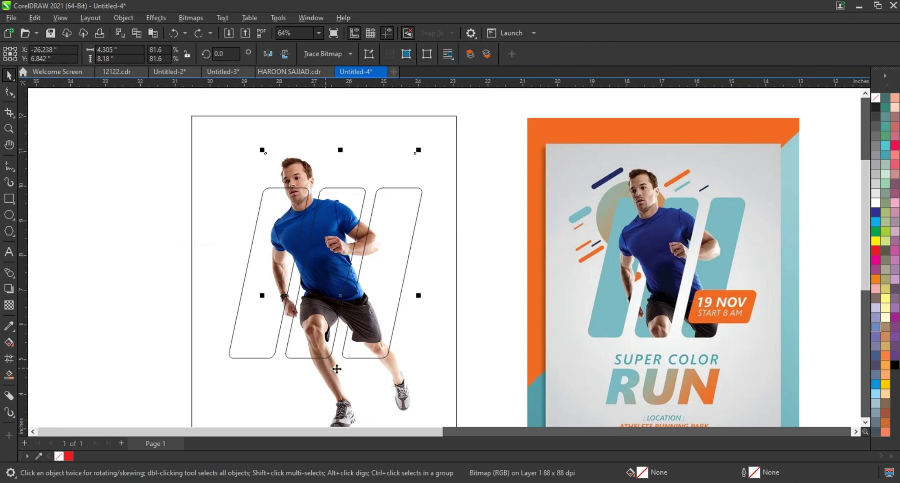
# Raise the runner photo's bottom crop edge and pull its right crop corners inward
pyautogui.click(8, 92)
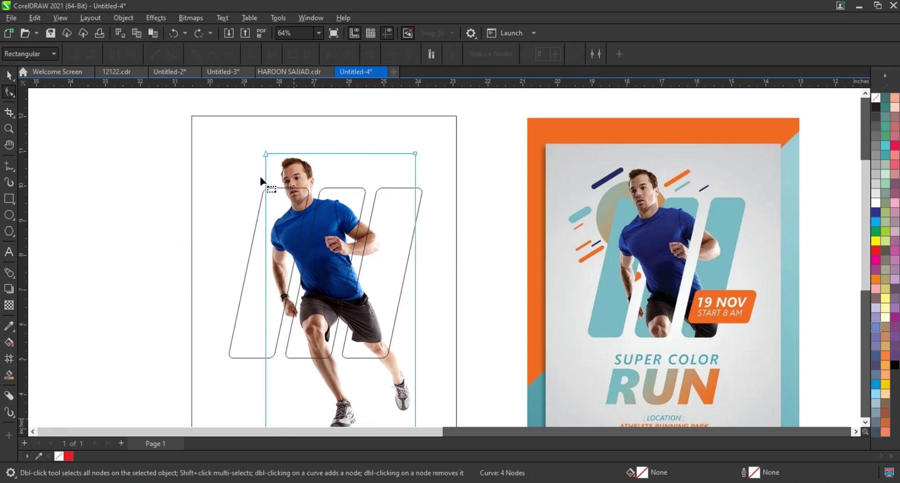
pyautogui.scroll(-2, 258, 225)
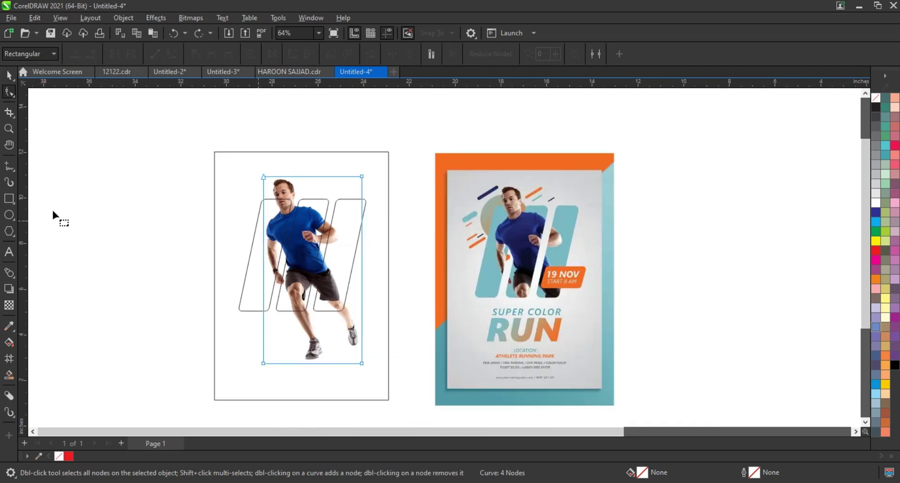
pyautogui.click(8, 128)
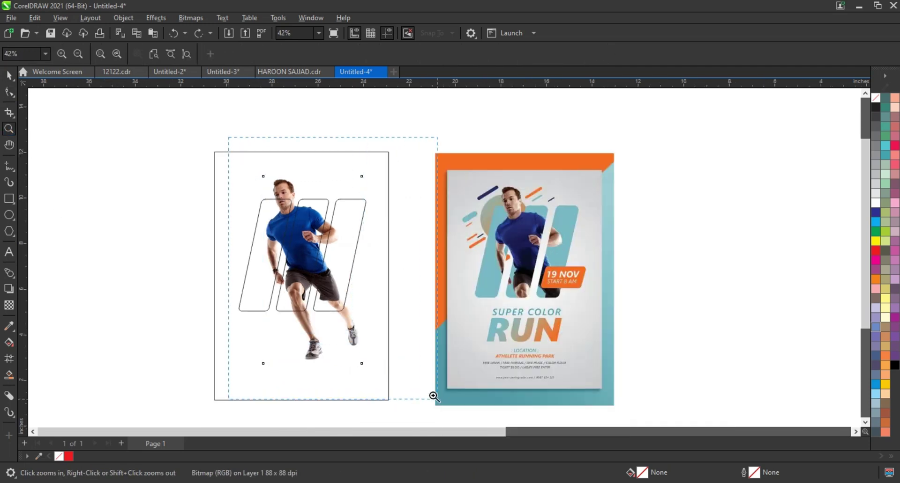
pyautogui.click(434, 397)
pyautogui.click(10, 93)
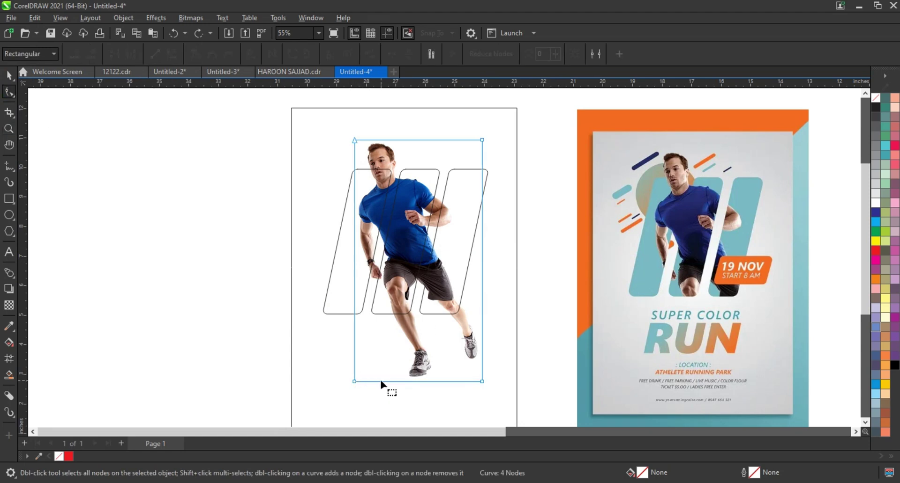
pyautogui.moveTo(393, 382); pyautogui.dragTo(378, 307)
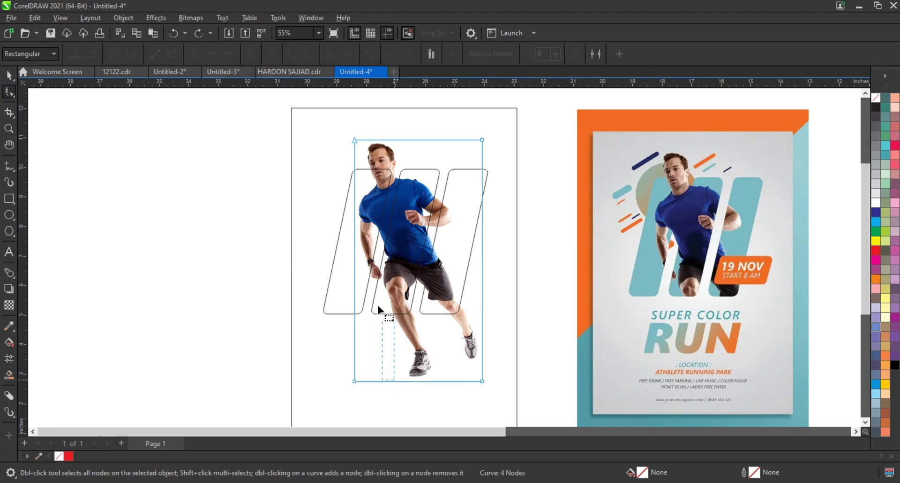
pyautogui.click(394, 387)
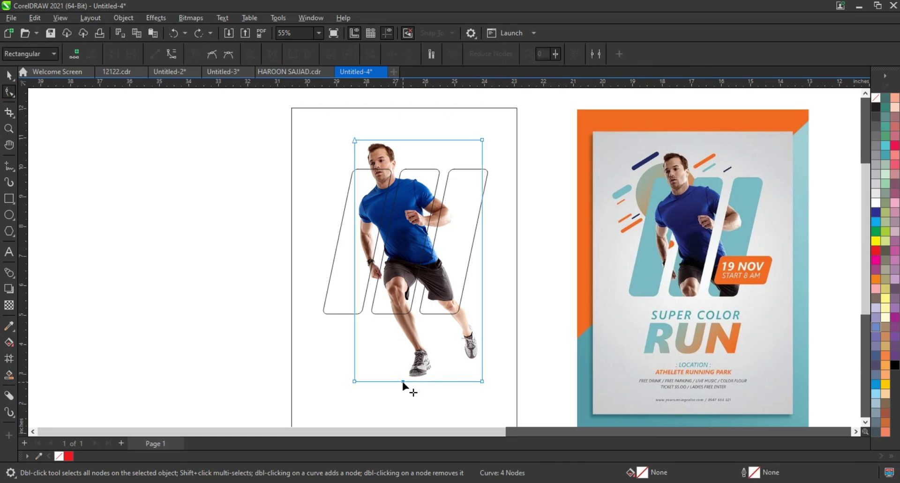
pyautogui.moveTo(401, 381); pyautogui.dragTo(380, 308)
pyautogui.moveTo(482, 381); pyautogui.dragTo(451, 301)
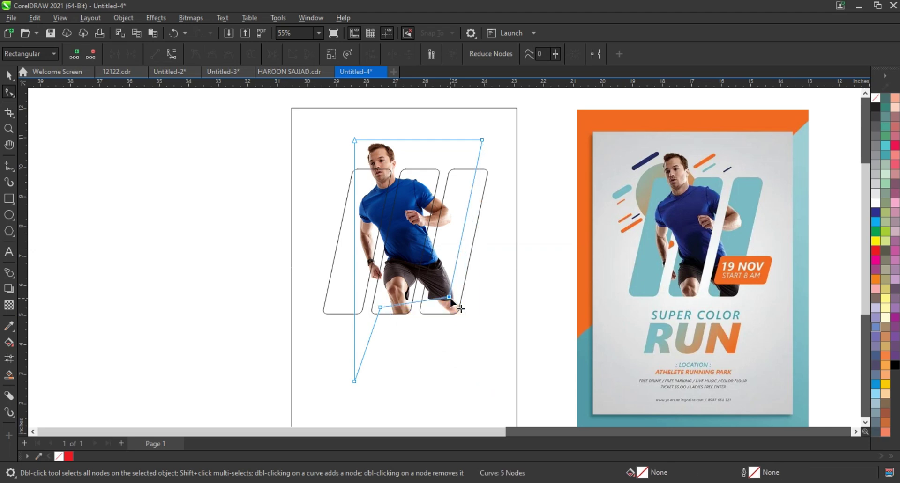
pyautogui.moveTo(449, 297); pyautogui.dragTo(415, 264)
pyautogui.moveTo(482, 140); pyautogui.dragTo(441, 145)
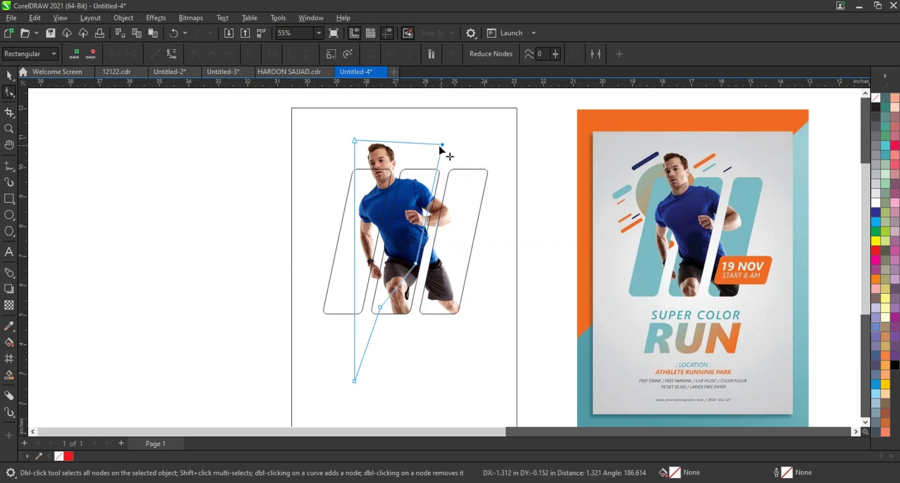
# Pull the bottom-left crop corner up inside the left bar and add nodes along the lower edge
pyautogui.click(9, 129)
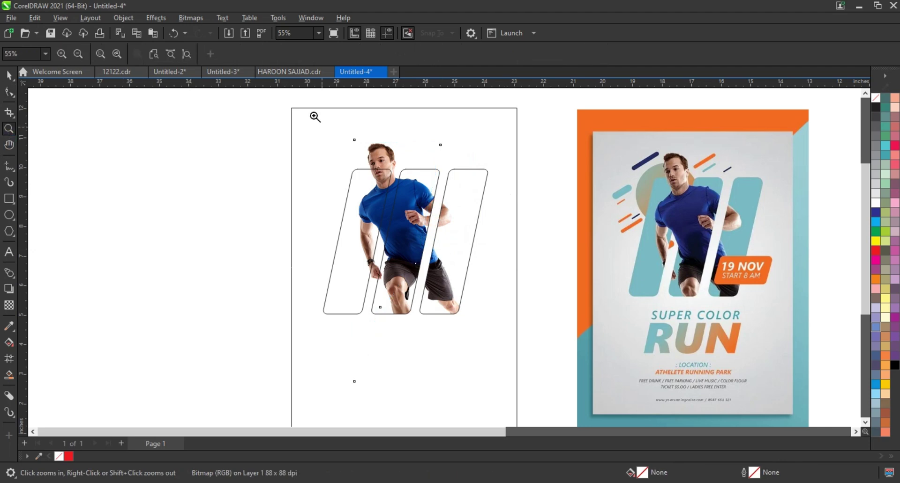
pyautogui.moveTo(313, 115); pyautogui.dragTo(543, 375)
pyautogui.press('F10')
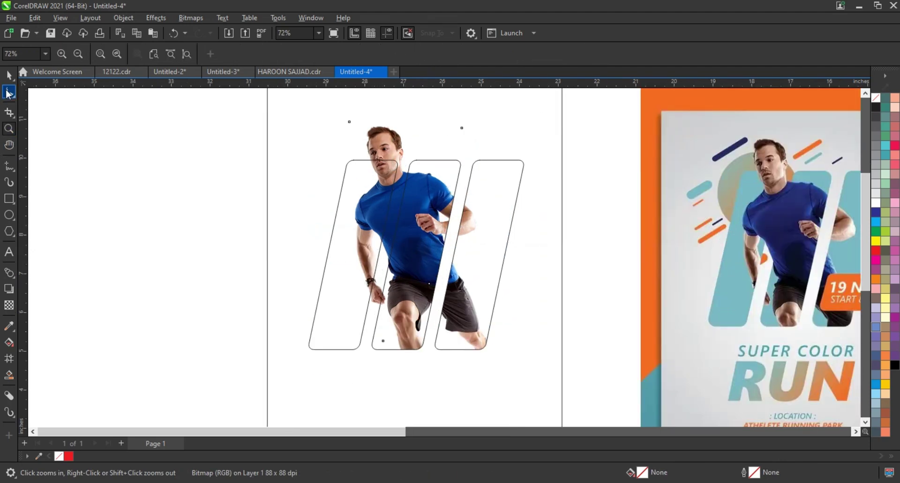
pyautogui.scroll(-1, 303, 241)
pyautogui.press('F10')
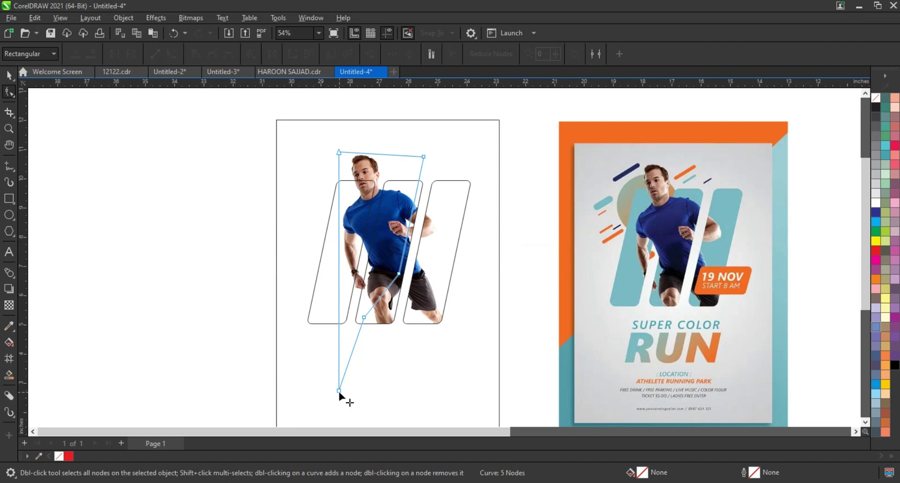
pyautogui.moveTo(338, 390)
pyautogui.mouseDown()
pyautogui.moveTo(322, 303)
pyautogui.moveTo(368, 250)
pyautogui.mouseUp()
pyautogui.doubleClick(351, 310)
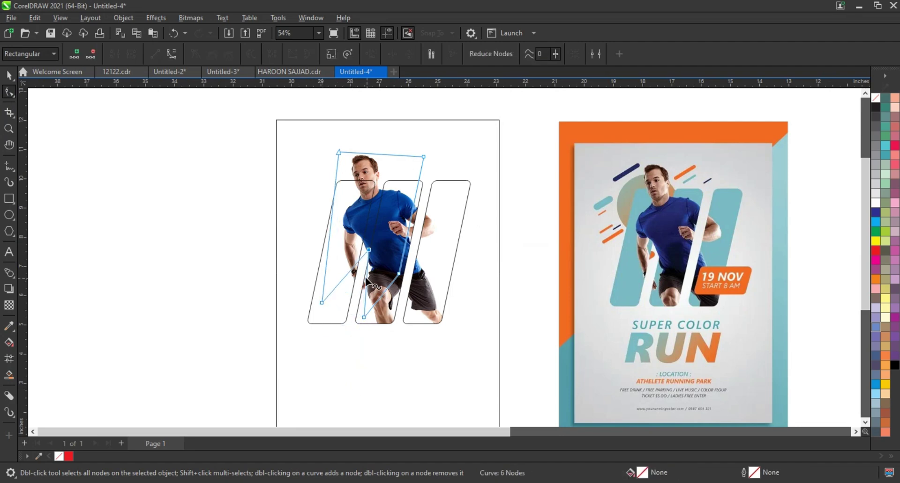
pyautogui.doubleClick(370, 277)
pyautogui.moveTo(368, 250); pyautogui.dragTo(364, 251)
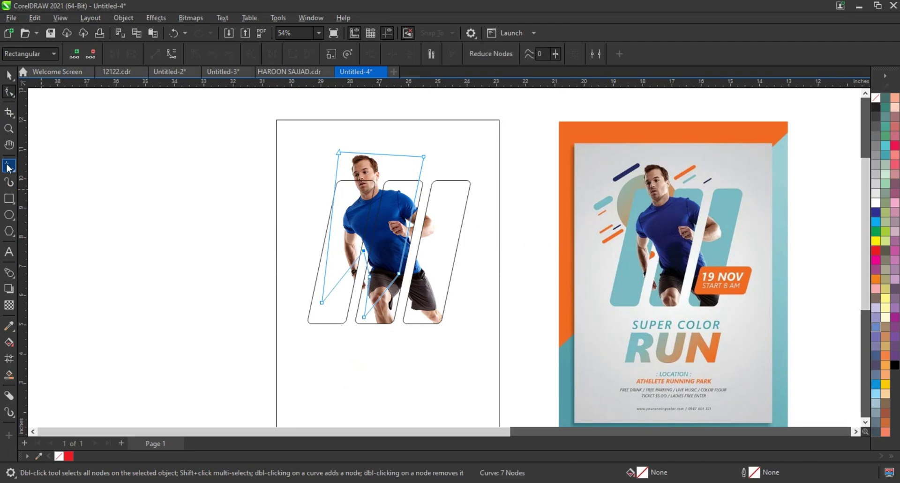
# Zoom in to inspect the cropped runner photo, then select and deselect it
pyautogui.click(9, 129)
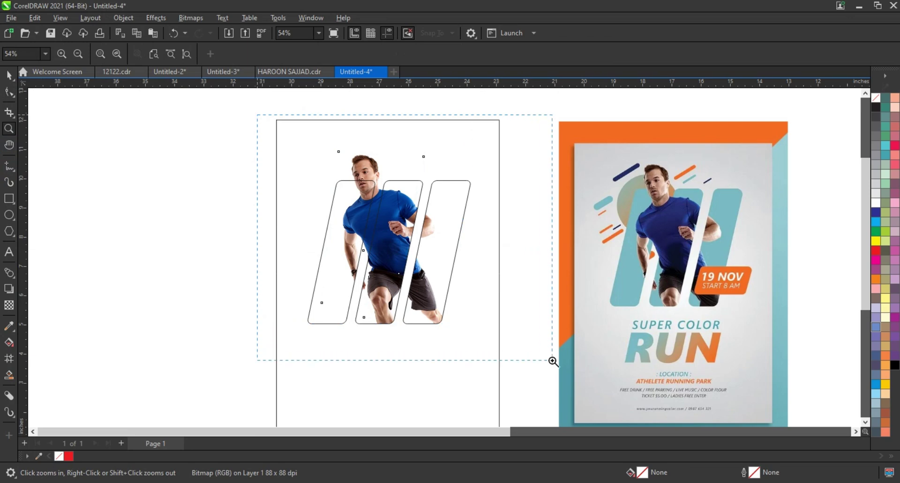
pyautogui.moveTo(489, 341); pyautogui.dragTo(552, 362)
pyautogui.click(7, 75)
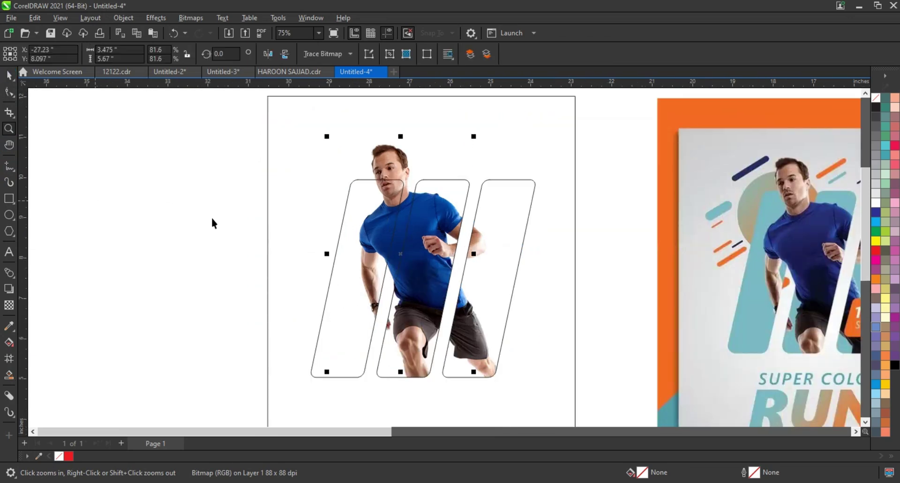
pyautogui.click(396, 168)
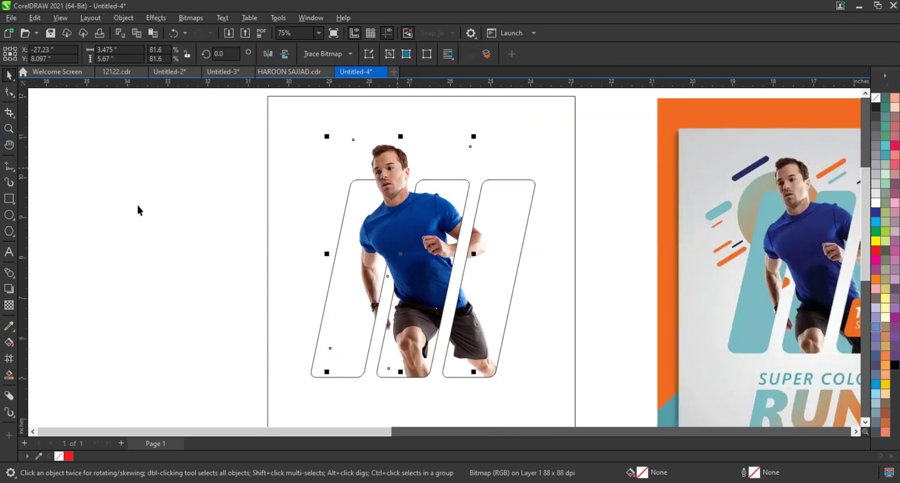
pyautogui.click(105, 191)
pyautogui.scroll(-1, 157, 223)
pyautogui.scroll(-1, 158, 223)
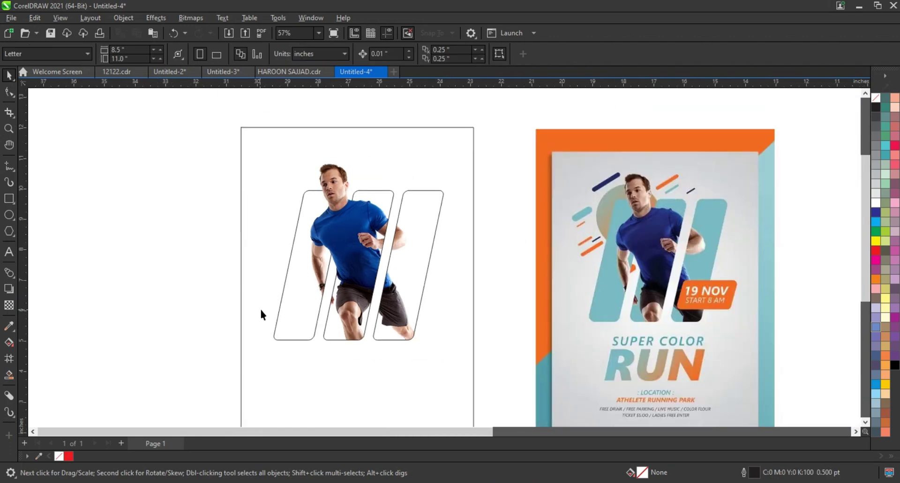
# Fill the three slanted shapes with teal sampled from the reference poster
pyautogui.click(280, 333)
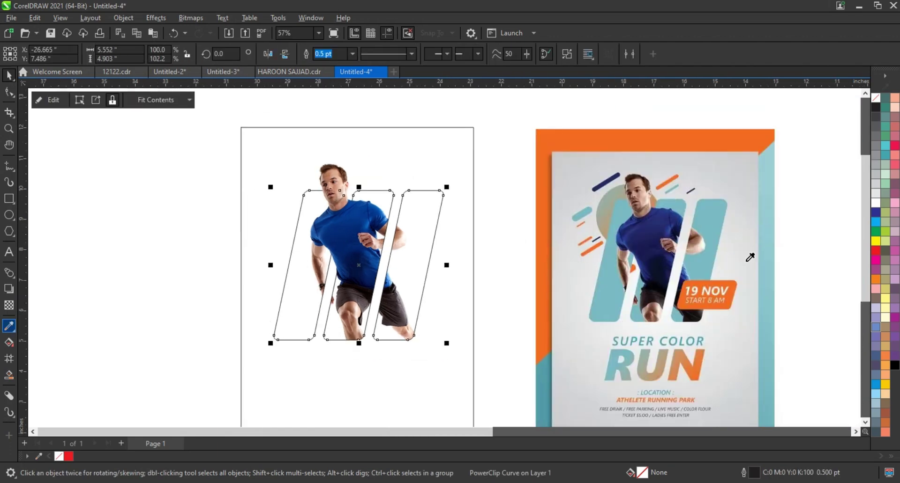
pyautogui.click(711, 210)
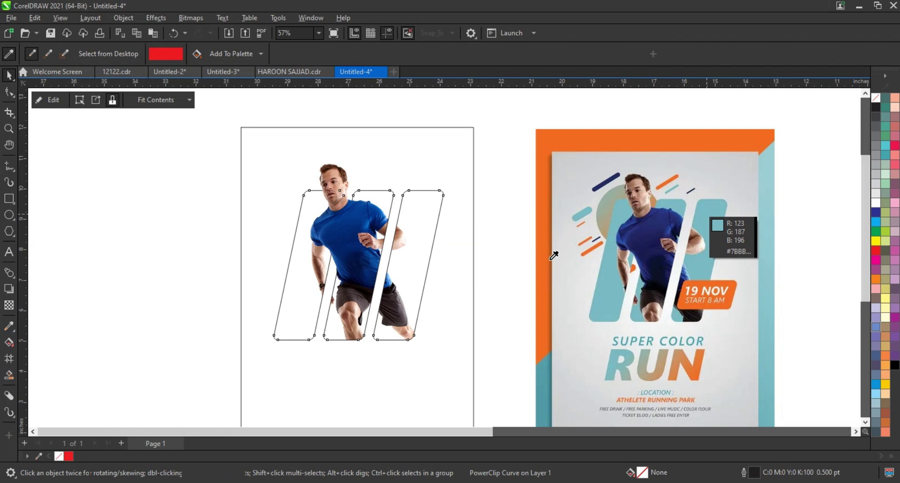
pyautogui.click(417, 260)
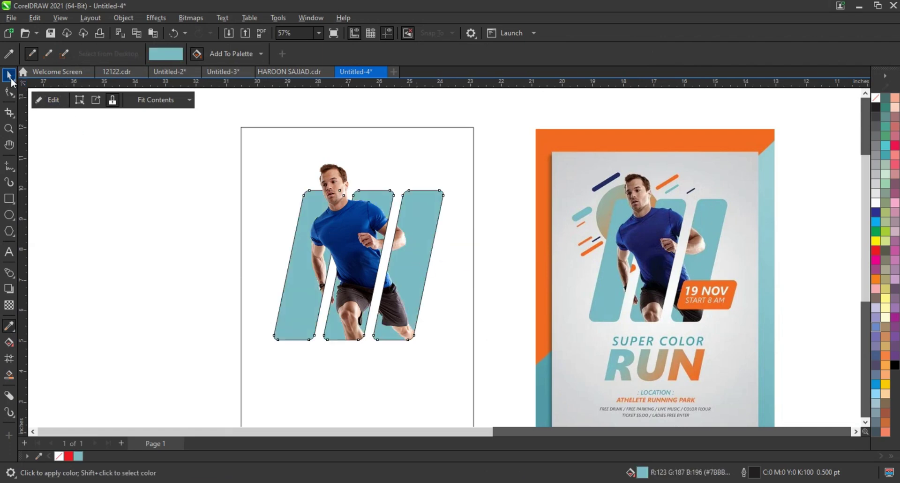
pyautogui.click(8, 75)
pyautogui.click(251, 215)
# Remove the outlines from the teal shapes
pyautogui.moveTo(451, 362); pyautogui.dragTo(450, 365)
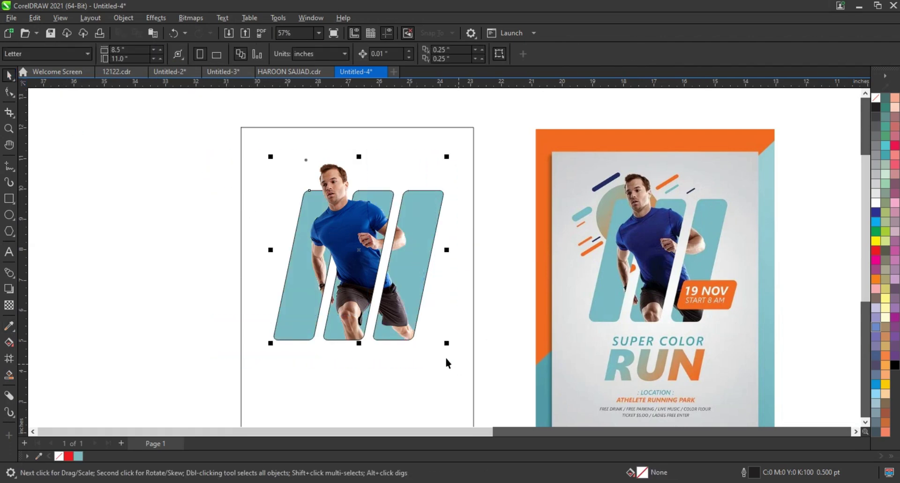
pyautogui.rightClick(873, 104)
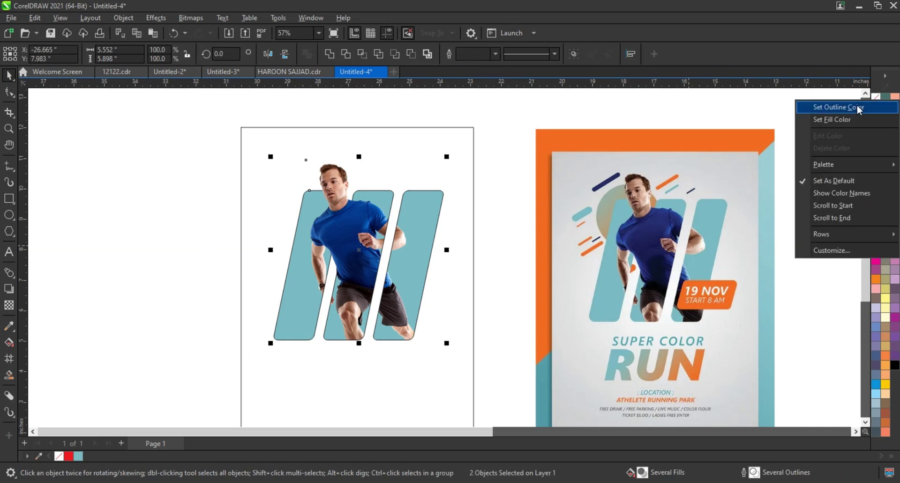
pyautogui.click(815, 106)
pyautogui.click(803, 156)
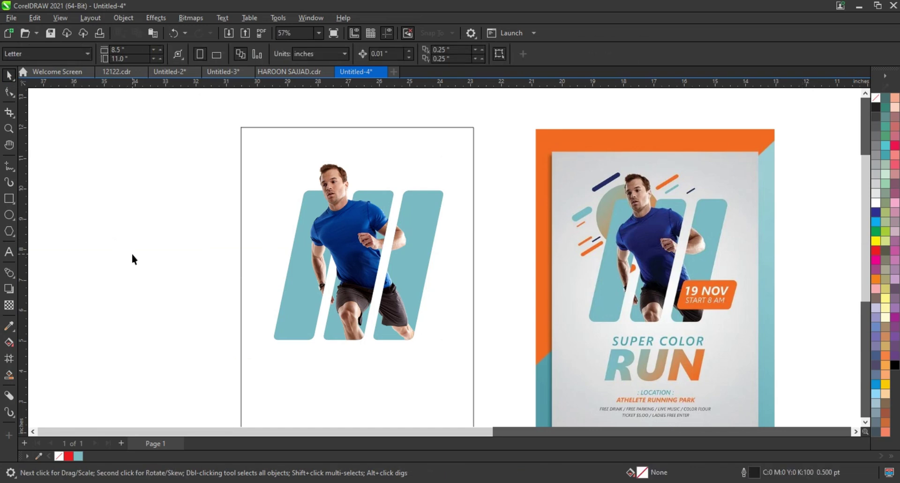
pyautogui.click(334, 226)
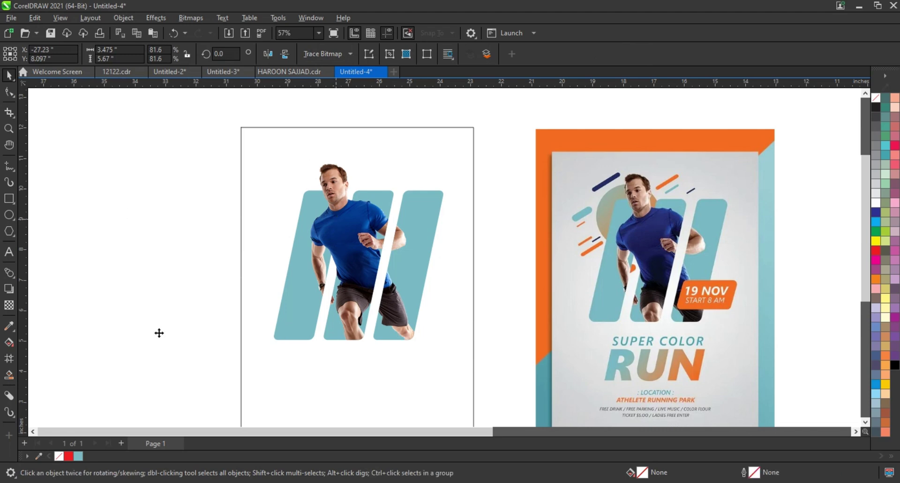
pyautogui.moveTo(159, 333); pyautogui.dragTo(159, 337)
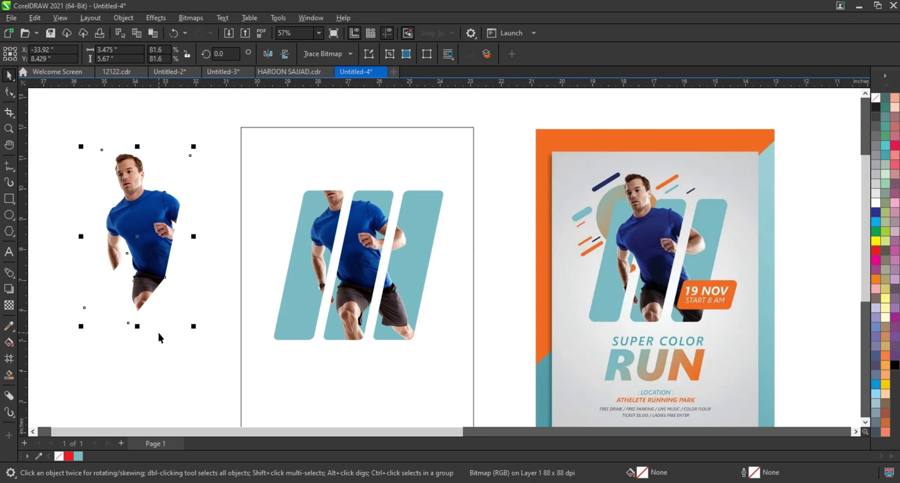
pyautogui.hotkey('ctrl', 'z')
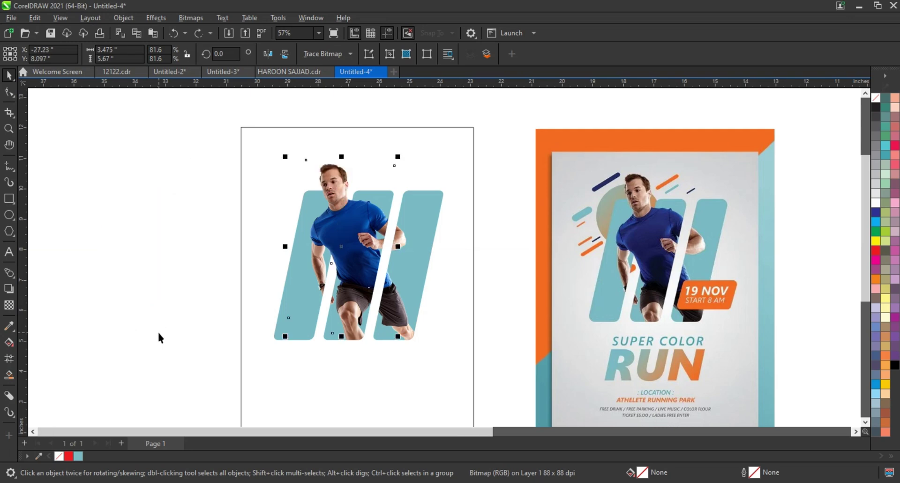
pyautogui.click(157, 330)
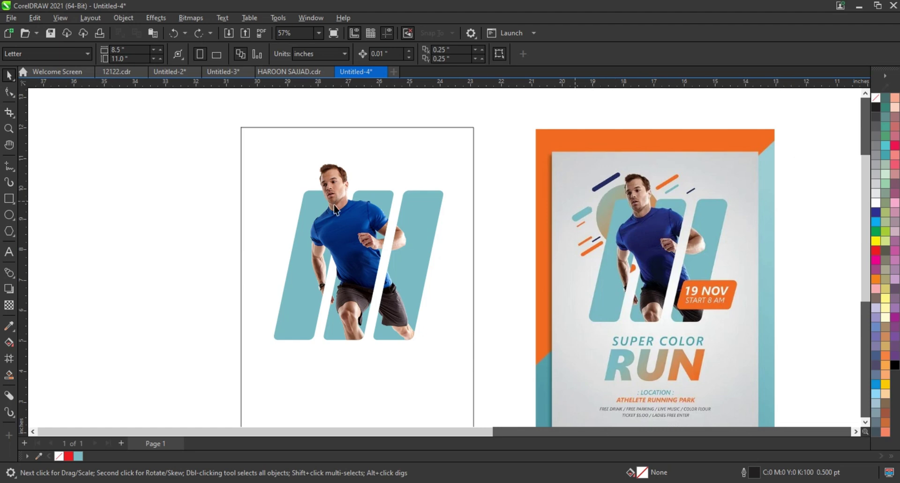
# Draw a square beside the page and round its corners fully into a circle
pyautogui.moveTo(107, 202); pyautogui.dragTo(145, 281)
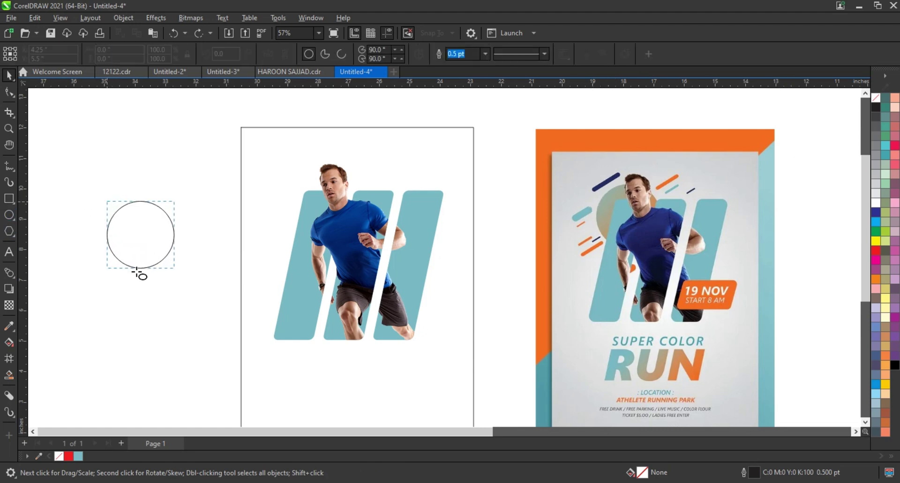
pyautogui.press('Delete')
pyautogui.click(9, 198)
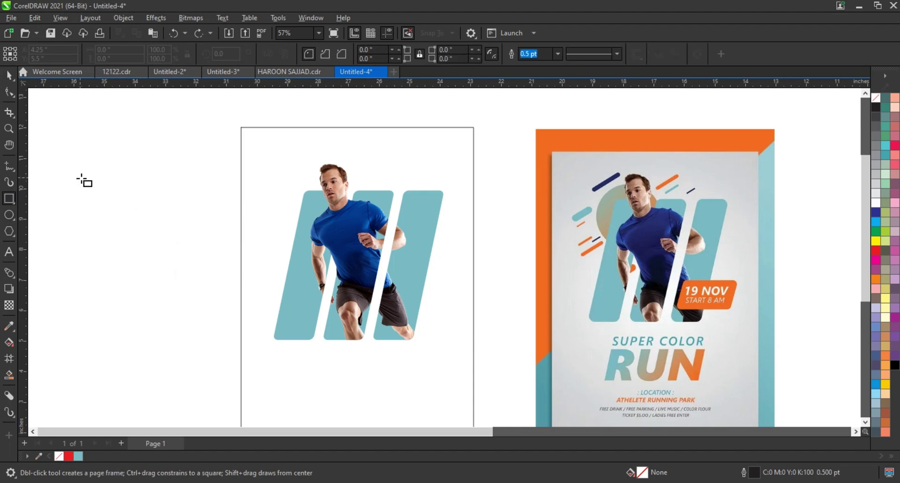
pyautogui.moveTo(81, 178); pyautogui.dragTo(127, 264)
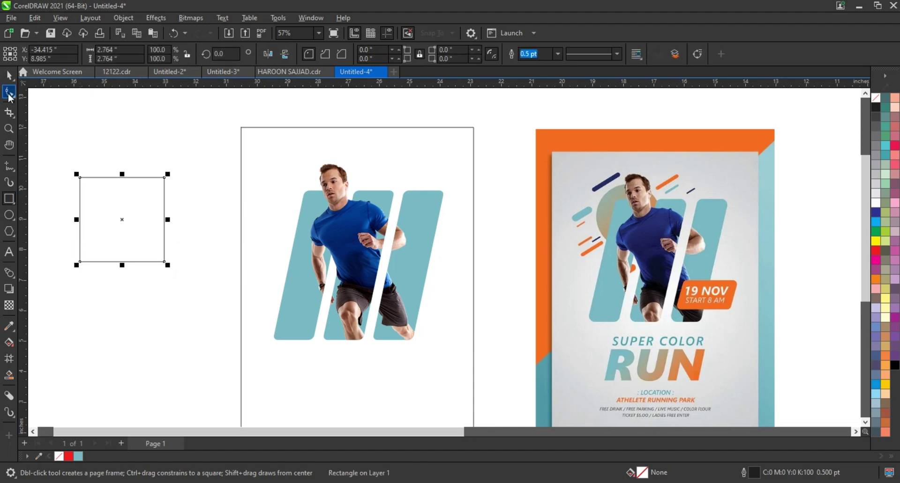
pyautogui.press('F10')
pyautogui.moveTo(80, 178); pyautogui.dragTo(82, 295)
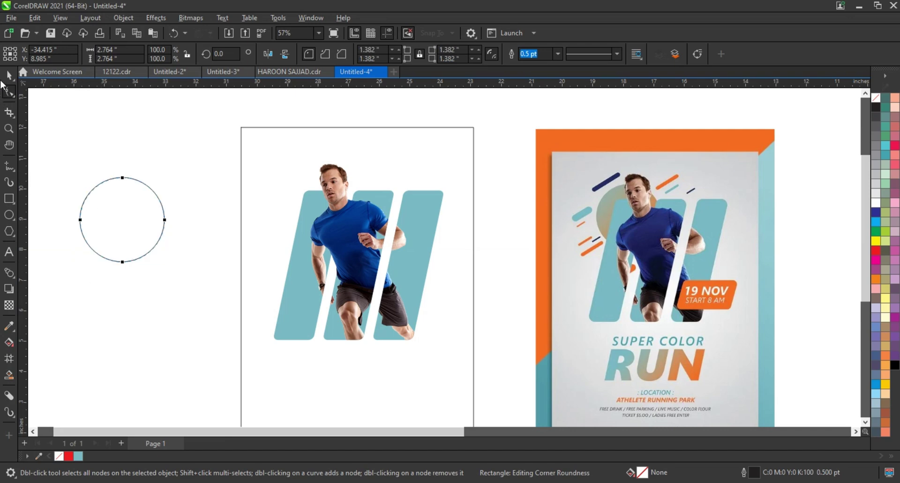
# Move the circle beside the runner's head and resize it to about 2.248 inches
pyautogui.press('space')
pyautogui.moveTo(134, 212); pyautogui.dragTo(300, 187)
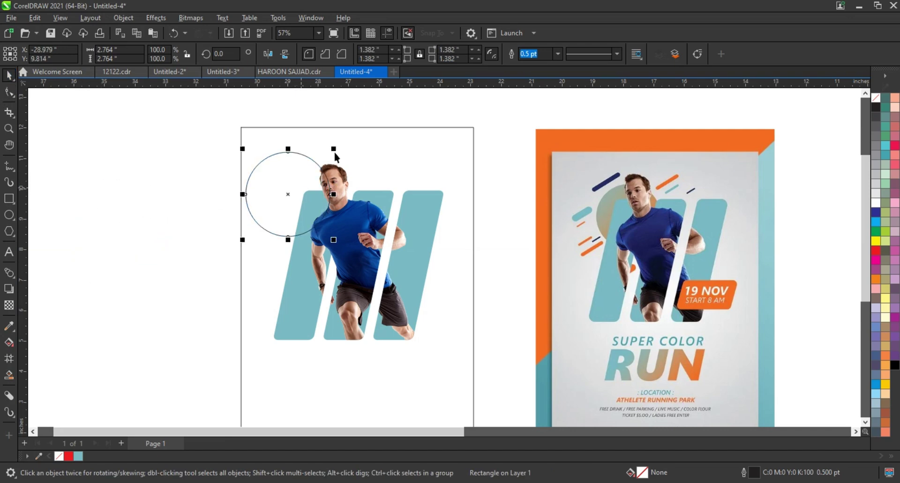
pyautogui.moveTo(337, 152); pyautogui.dragTo(328, 161)
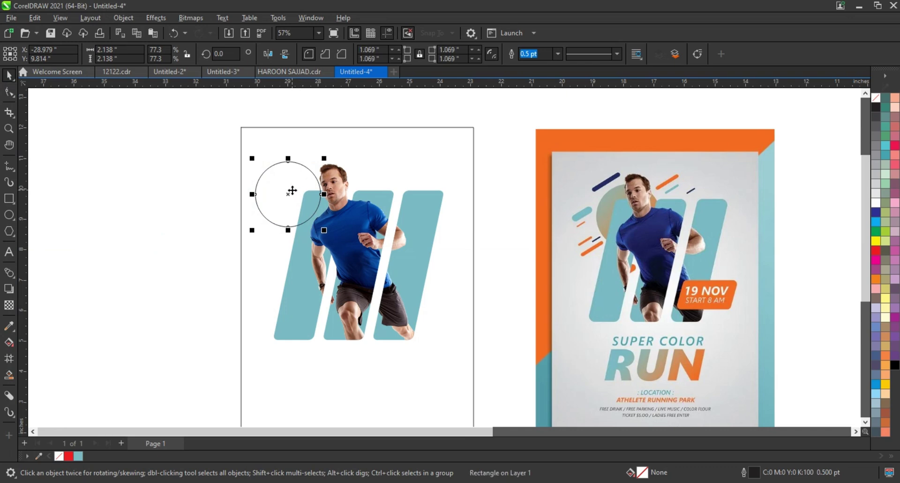
pyautogui.moveTo(306, 189); pyautogui.dragTo(309, 189)
pyautogui.moveTo(338, 154); pyautogui.dragTo(345, 143)
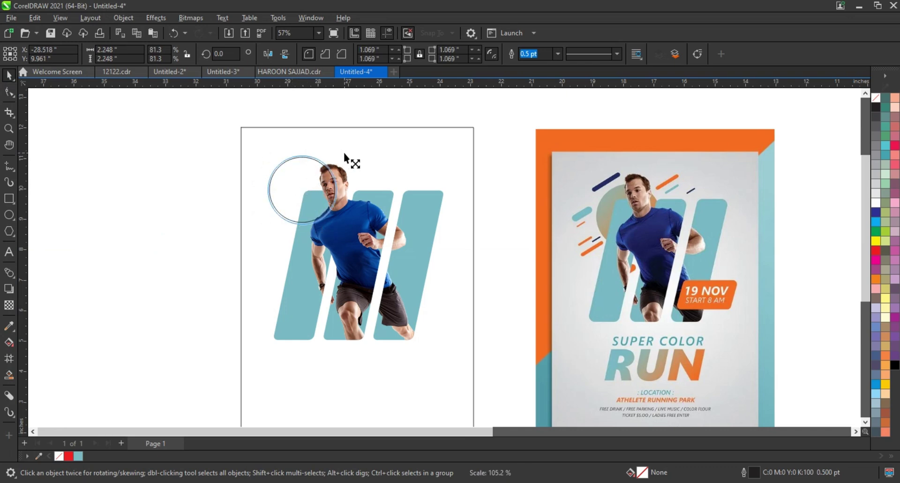
# Give the circle a linear teal-to-orange gradient fill
pyautogui.click(78, 457)
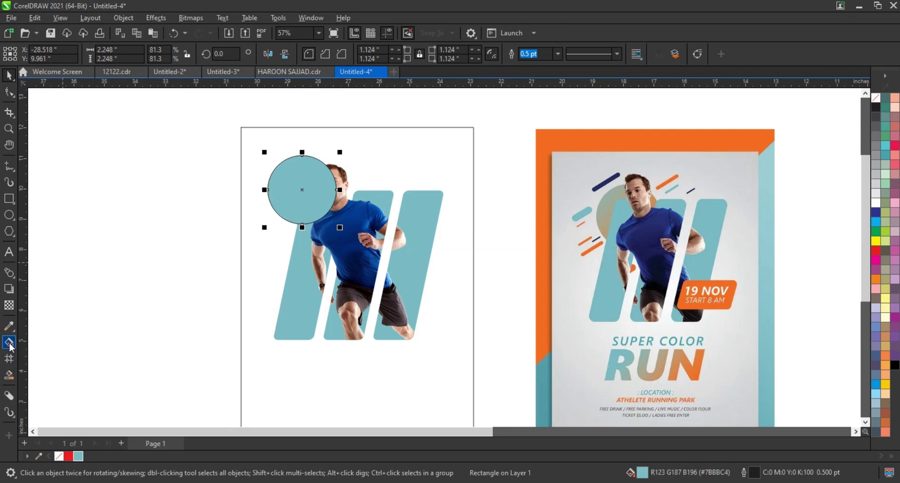
pyautogui.moveTo(293, 166); pyautogui.dragTo(309, 209)
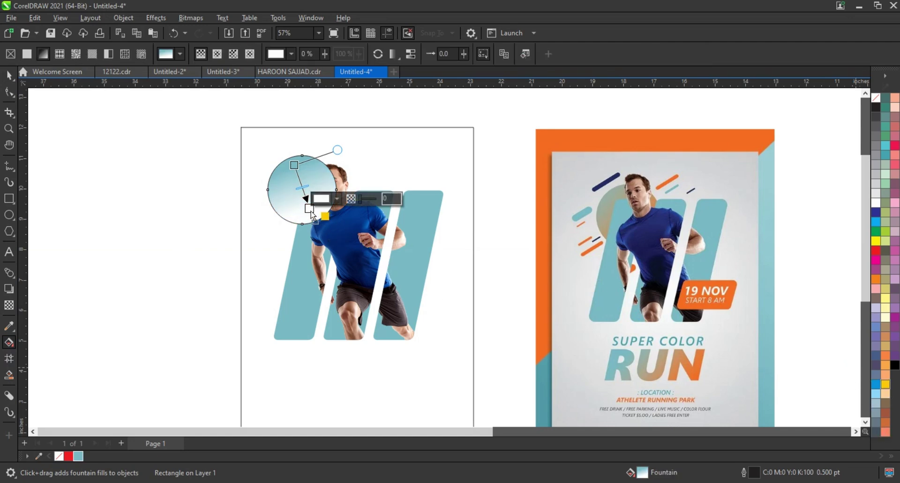
pyautogui.moveTo(315, 215); pyautogui.dragTo(312, 219)
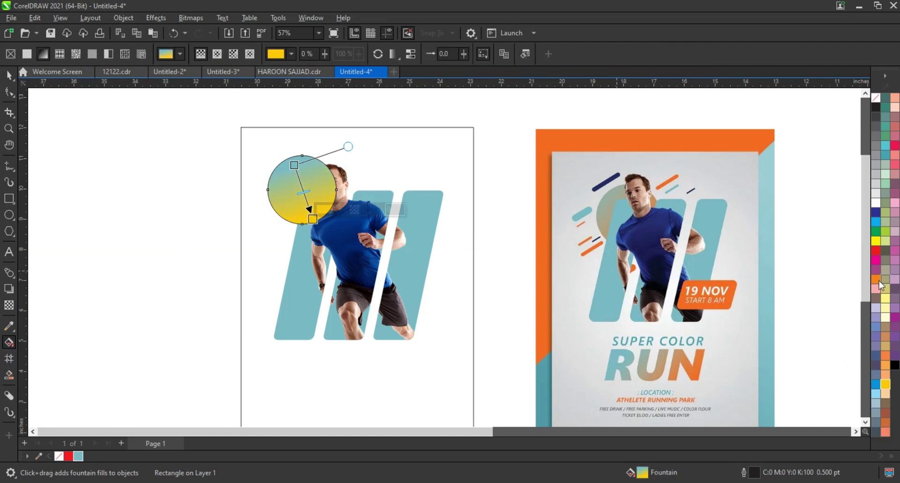
pyautogui.moveTo(875, 280); pyautogui.dragTo(311, 219)
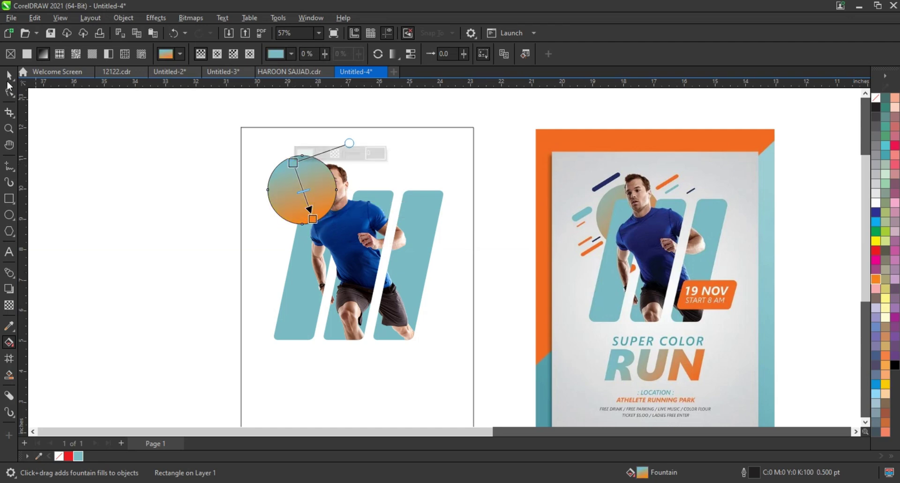
pyautogui.click(9, 76)
# Remove the circle's outline, send it behind the bars, and resize it to 2.396 inches
pyautogui.rightClick(875, 98)
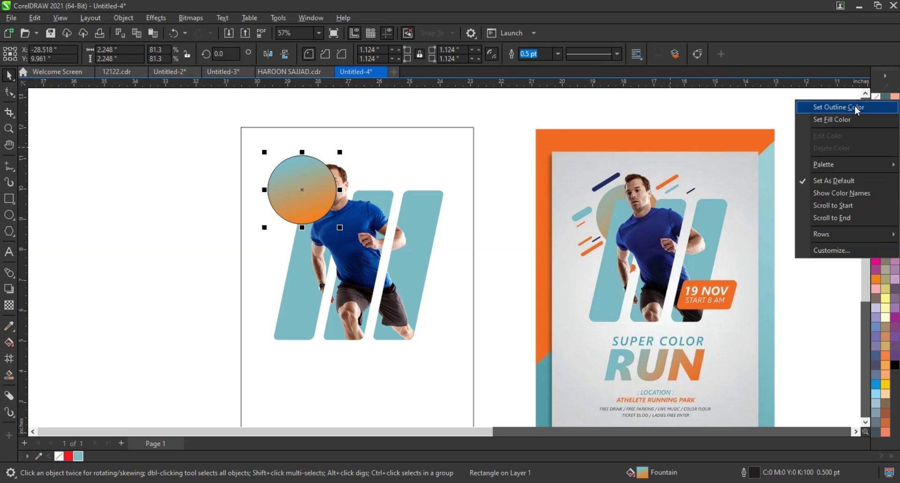
pyautogui.click(809, 106)
pyautogui.hotkey('ctrl', 'pagedown')
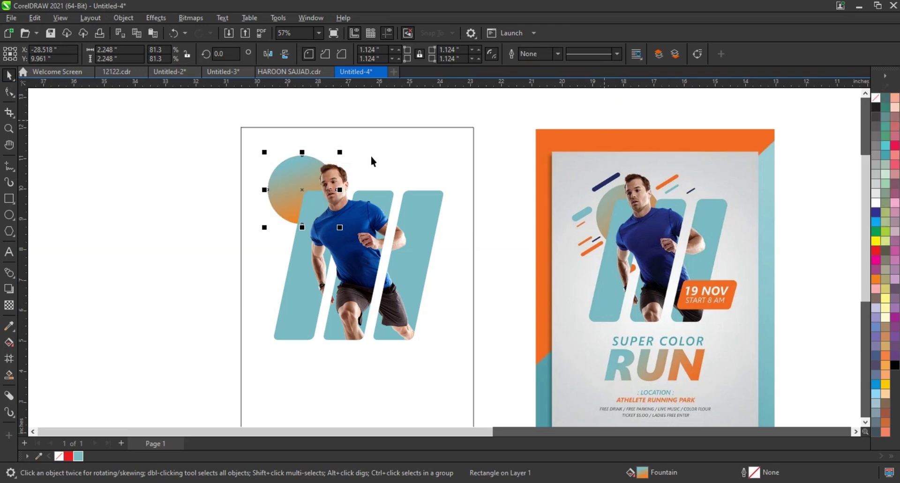
pyautogui.moveTo(263, 155); pyautogui.dragTo(270, 161)
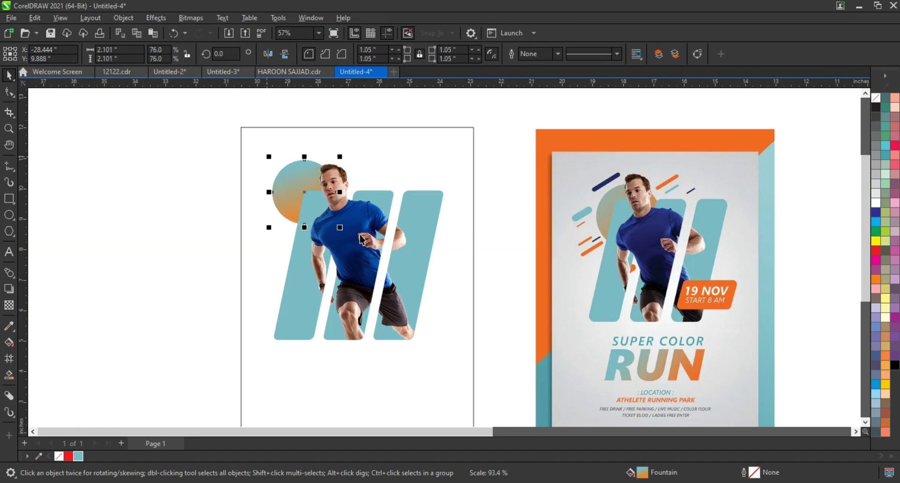
pyautogui.moveTo(340, 228); pyautogui.dragTo(348, 237)
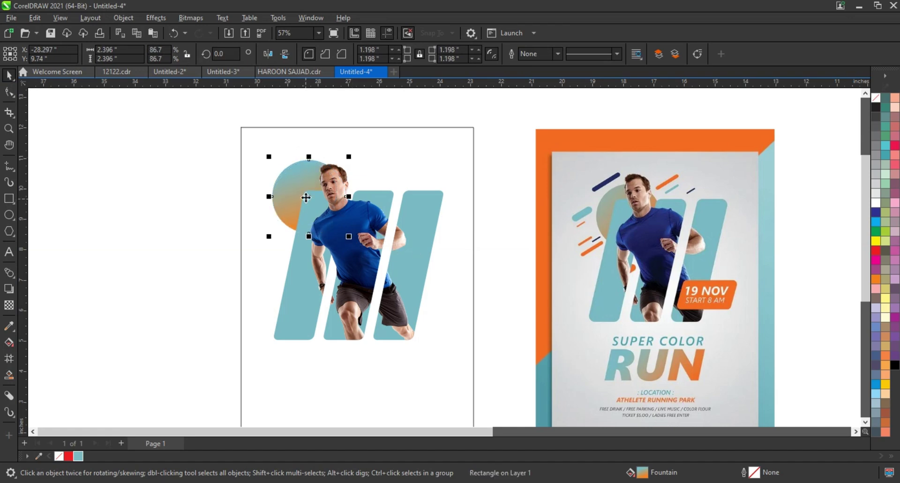
pyautogui.moveTo(306, 198); pyautogui.dragTo(314, 197)
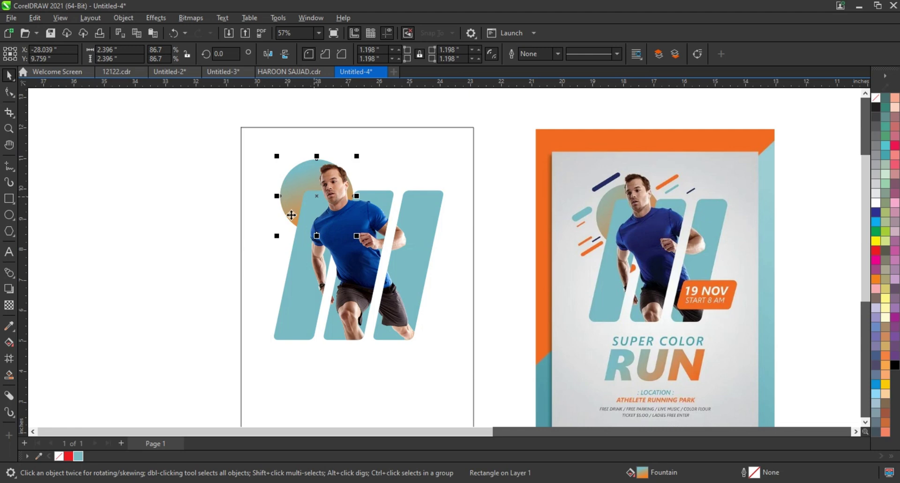
pyautogui.click(144, 213)
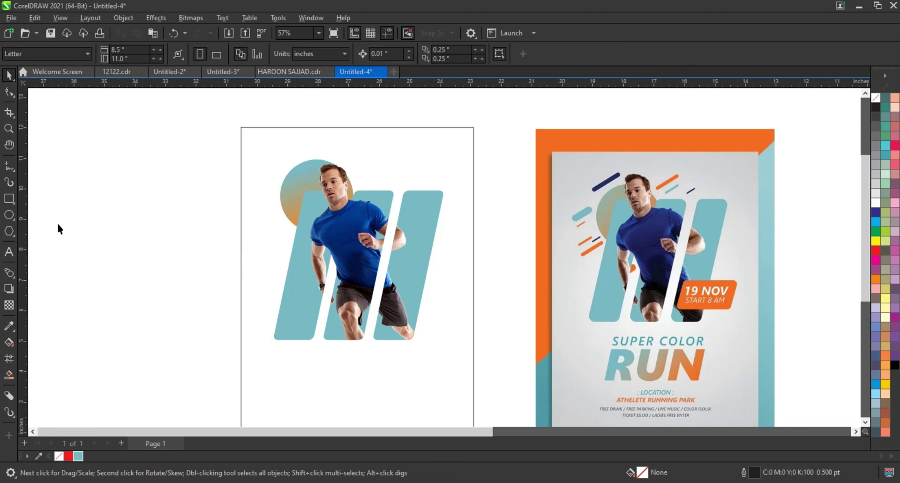
# Draw a thin bar and place rounded pill copies tilted 30° beside the bars and top-left
pyautogui.click(8, 199)
pyautogui.moveTo(93, 203); pyautogui.dragTo(144, 214)
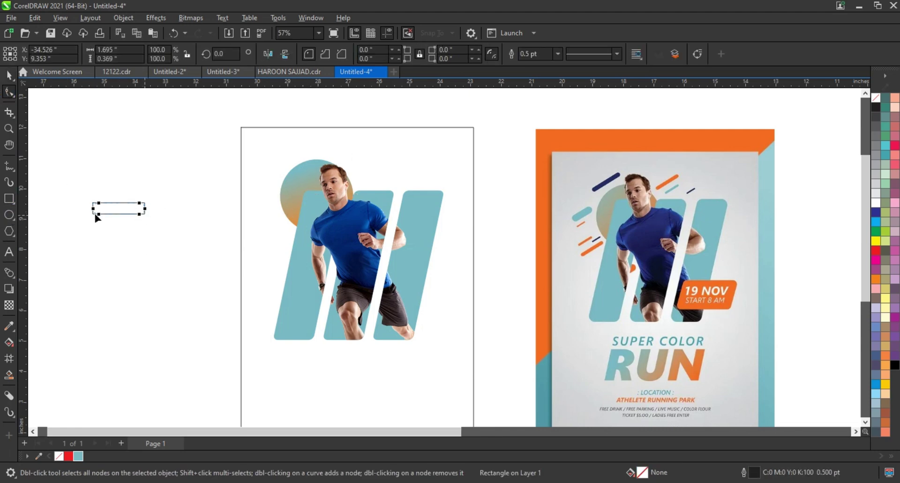
pyautogui.moveTo(117, 212)
pyautogui.mouseDown()
pyautogui.moveTo(269, 220)
pyautogui.moveTo(237, 251)
pyautogui.moveTo(307, 224)
pyautogui.mouseUp()
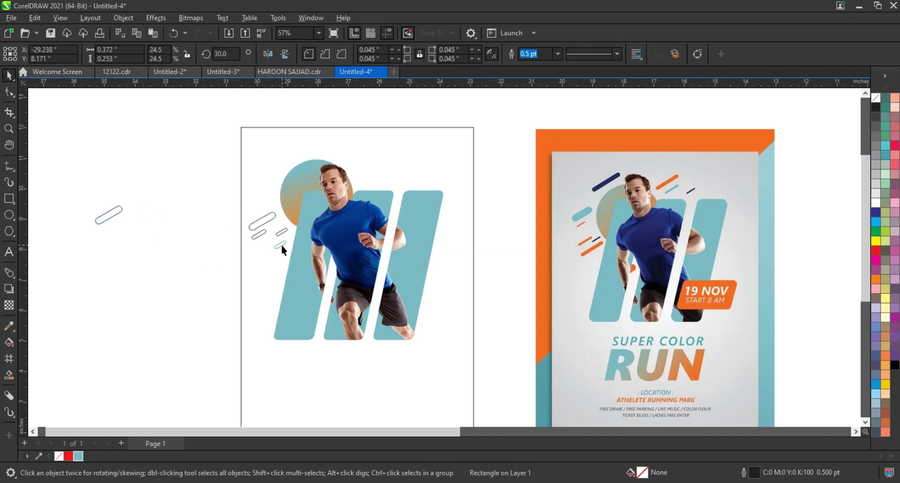
pyautogui.moveTo(270, 249); pyautogui.dragTo(275, 165)
pyautogui.hotkey('ctrl', 'q')
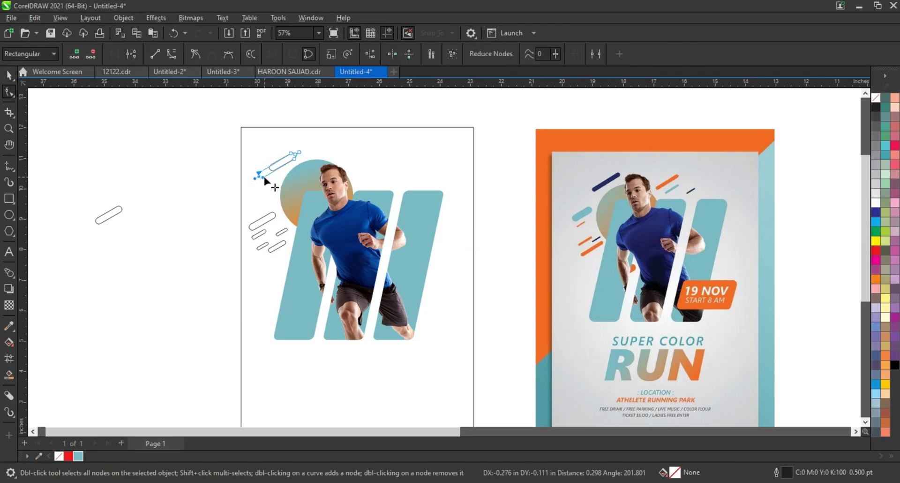
pyautogui.press('F10')
# Duplicate the small pill cluster to the upper right of the runner's head
pyautogui.click(9, 75)
pyautogui.moveTo(213, 180); pyautogui.dragTo(295, 257)
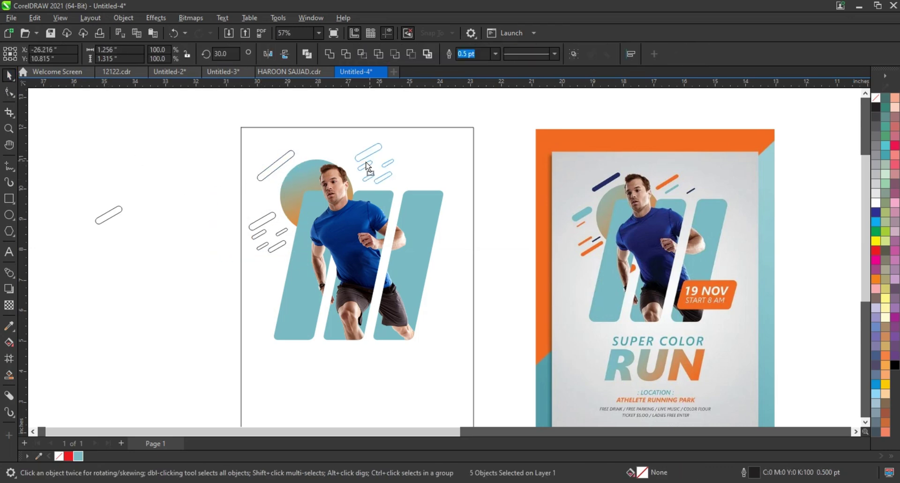
pyautogui.hotkey('ctrl', 'd')
pyautogui.press('Tab')
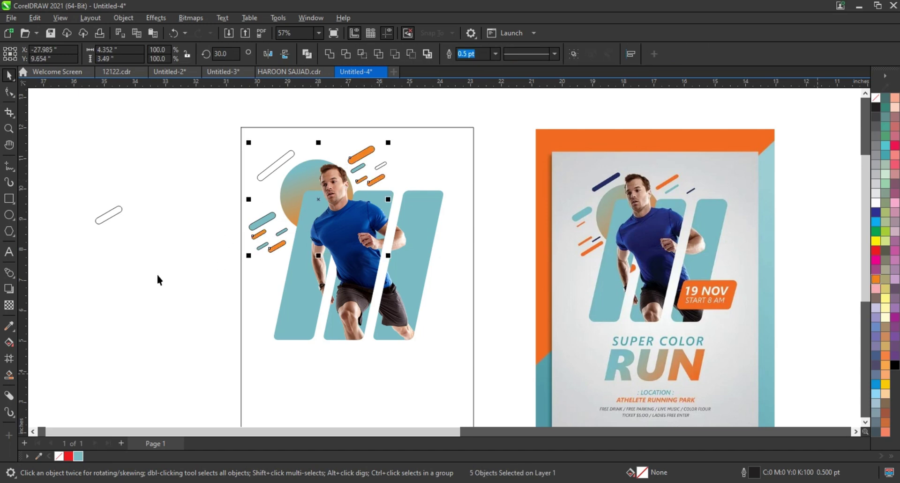
# Colour the dashes navy, orange and teal from the document palette
pyautogui.click(291, 150)
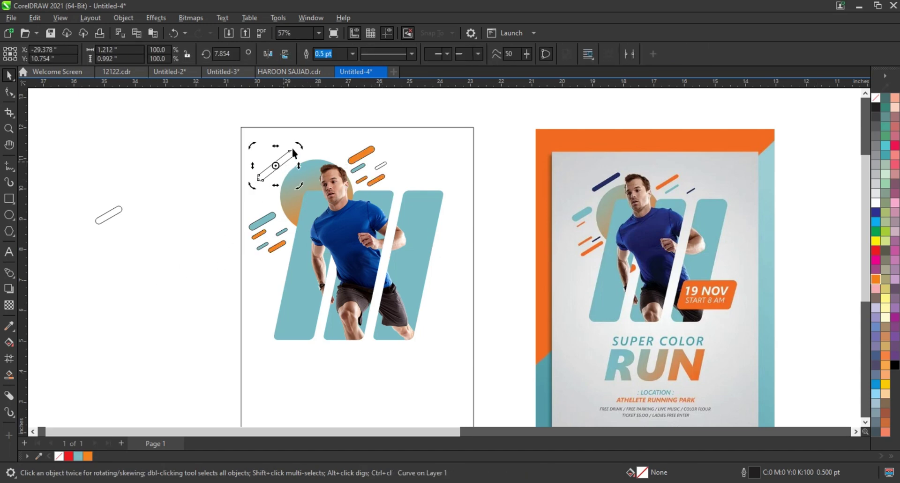
pyautogui.click(875, 212)
pyautogui.press('Tab')
pyautogui.rightClick(876, 96)
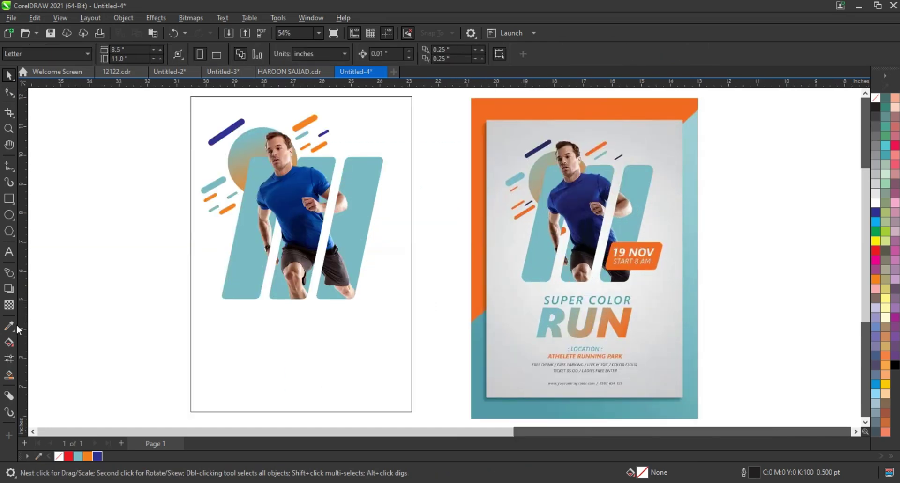
# Give the page background a radial white-to-light-grey gradient fill
pyautogui.click(261, 300)
pyautogui.click(9, 343)
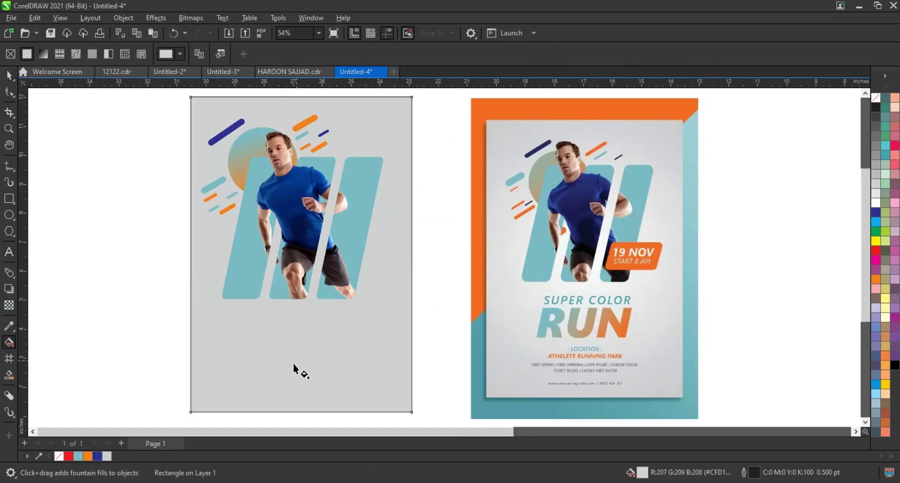
pyautogui.moveTo(293, 364)
pyautogui.mouseDown()
pyautogui.moveTo(416, 378)
pyautogui.moveTo(440, 397)
pyautogui.mouseUp()
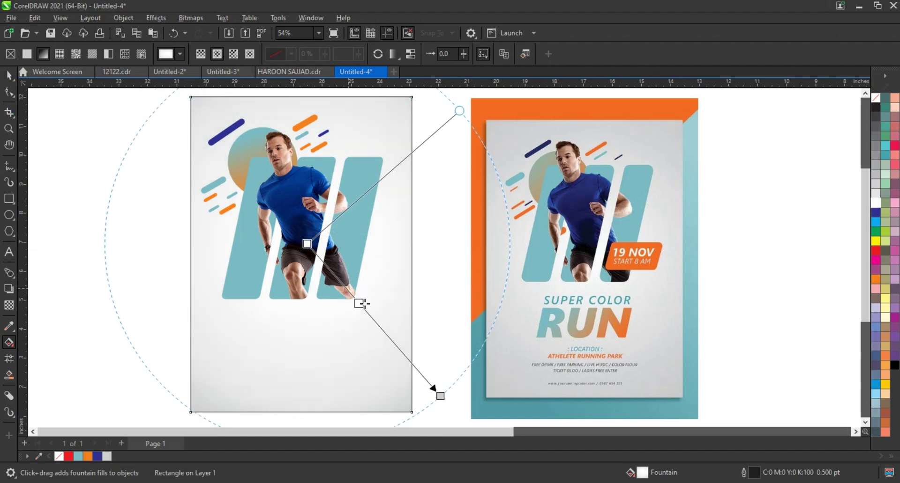
# Draw the tag rectangle at the bars' lower right and fill it orange
pyautogui.click(9, 198)
pyautogui.moveTo(331, 254); pyautogui.dragTo(399, 296)
pyautogui.press('space')
pyautogui.click(88, 456)
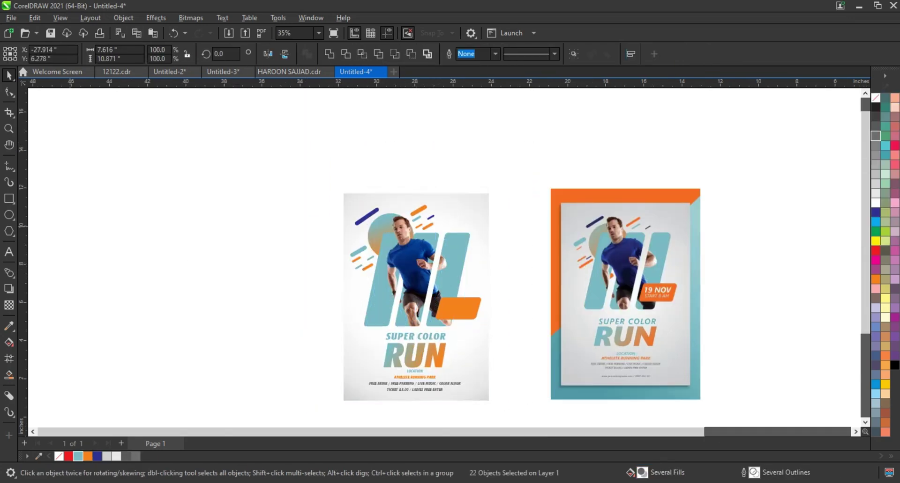
# Draw a trial frame rectangle around the poster, test orange and teal fills, then delete it
pyautogui.moveTo(323, 174); pyautogui.dragTo(504, 416)
pyautogui.press('space')
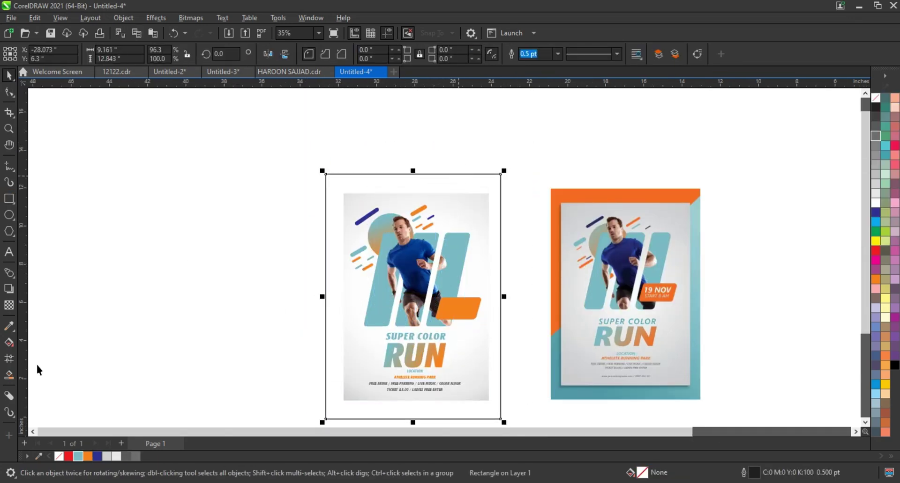
pyautogui.click(88, 456)
pyautogui.click(78, 457)
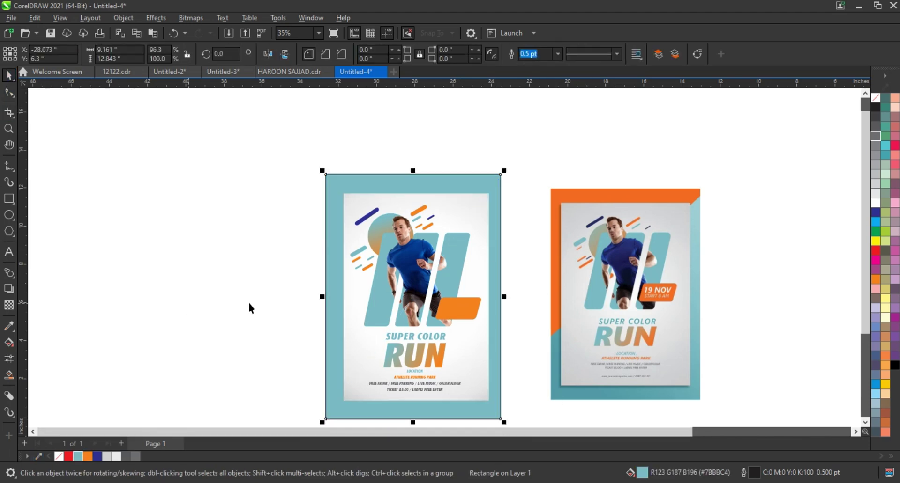
pyautogui.hotkey('ctrl', 'z')
pyautogui.press('Delete')
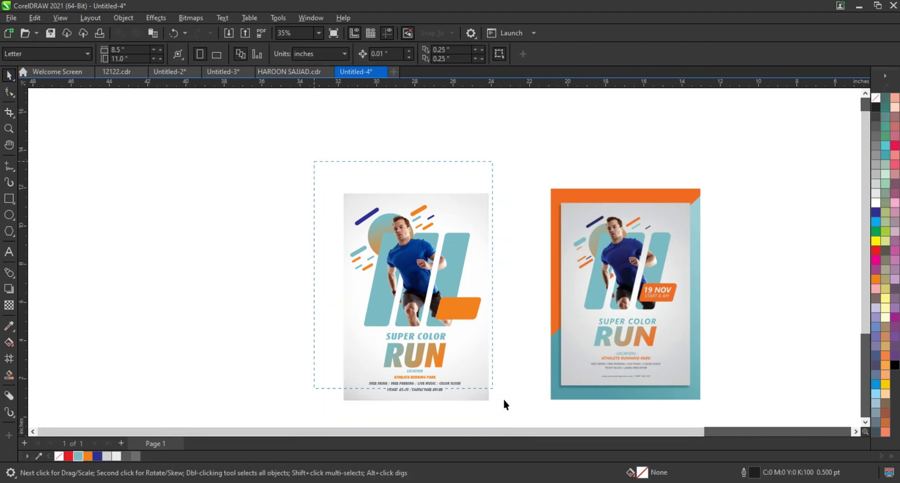